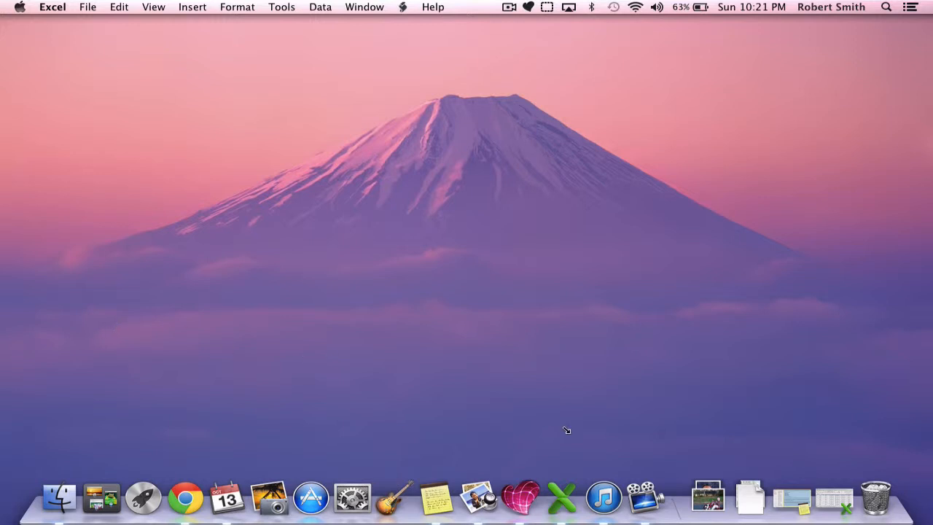
# Open the creating a rubric in excel.xlsx workbook and enter Creative in cell B3 of Sheet2
pyautogui.click(828, 497)
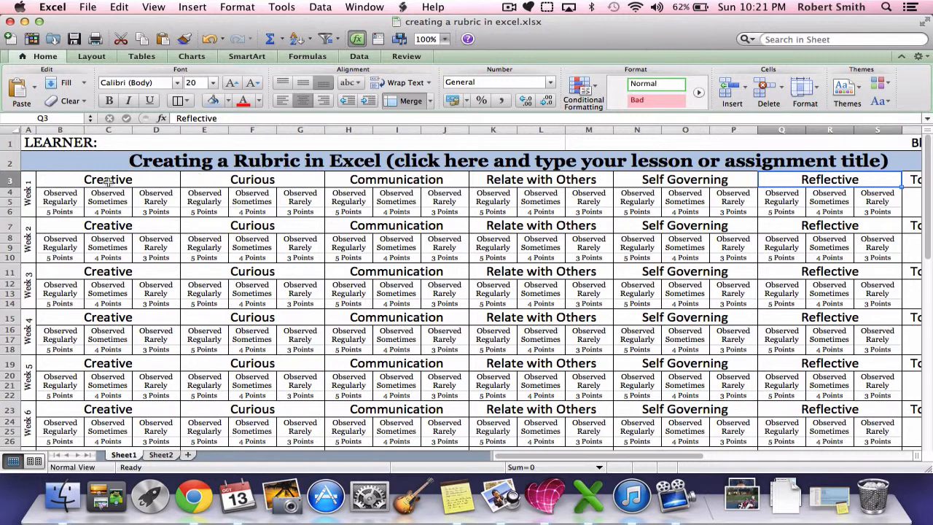
pyautogui.click(161, 455)
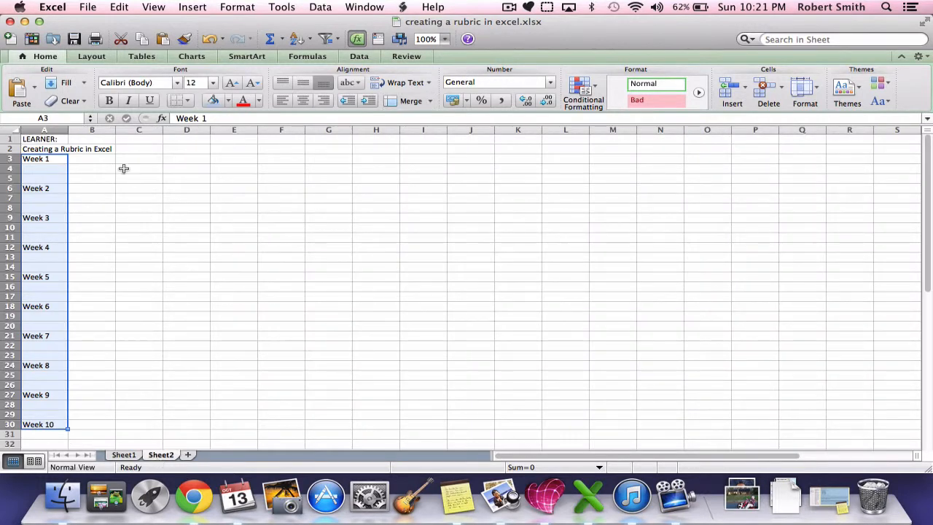
pyautogui.click(104, 156)
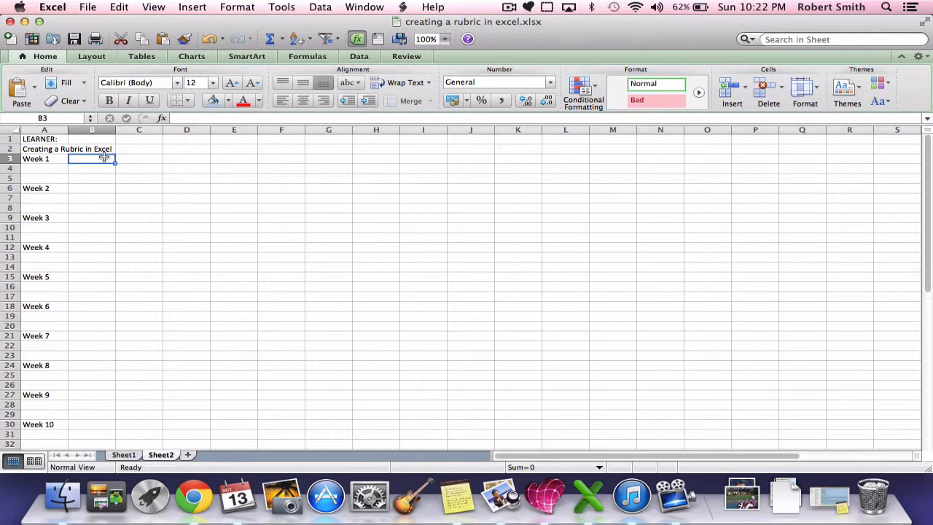
pyautogui.write('Creative')
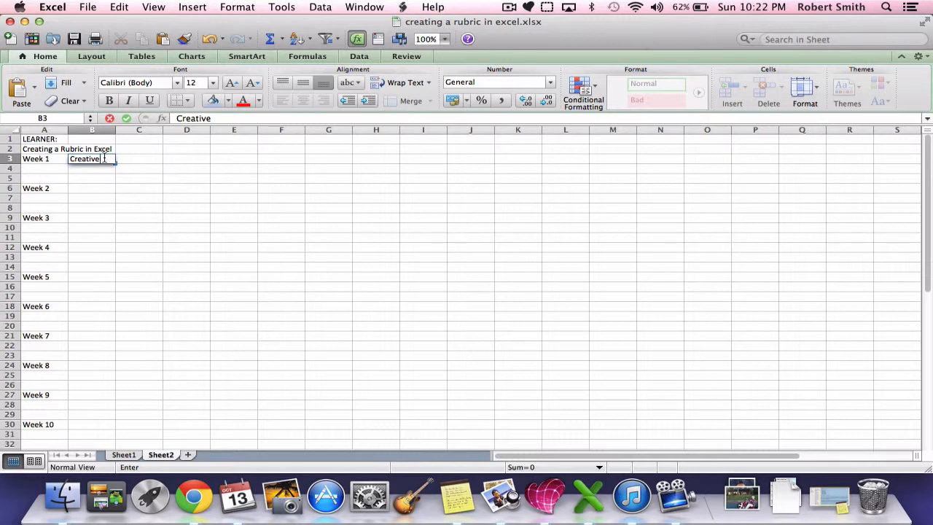
# Enter the heading Curious in cell E3 and the heading Communicate in cell H3
pyautogui.press('Tab')
pyautogui.press('Tab')
pyautogui.press('Tab')
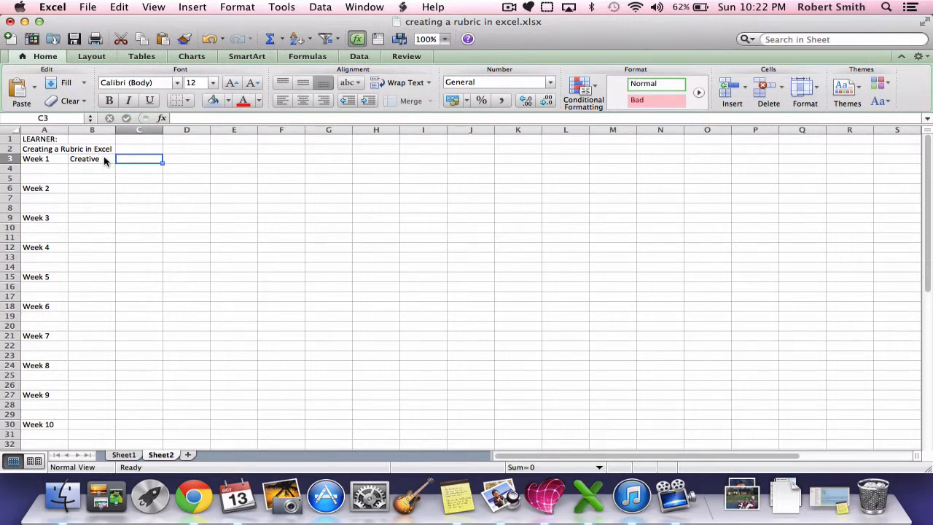
pyautogui.write('Curious')
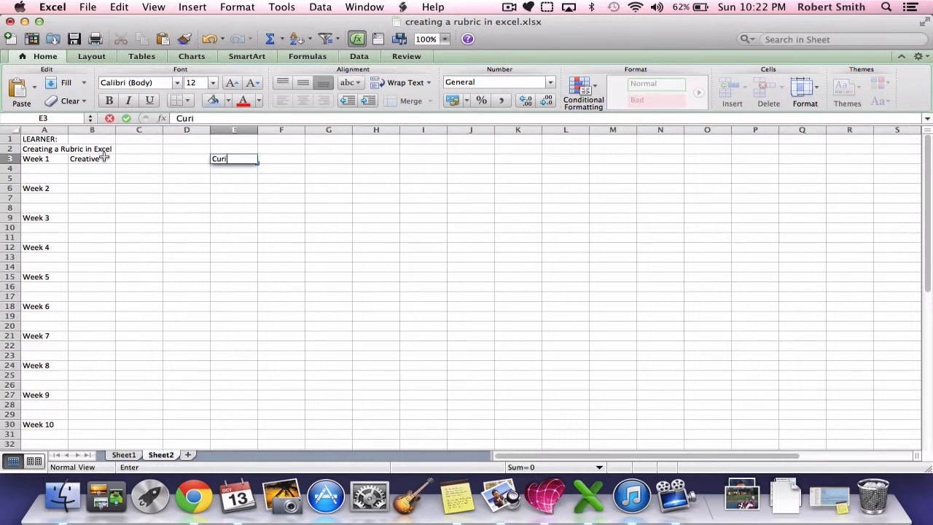
pyautogui.press('Tab')
pyautogui.press('Tab')
pyautogui.press('Tab')
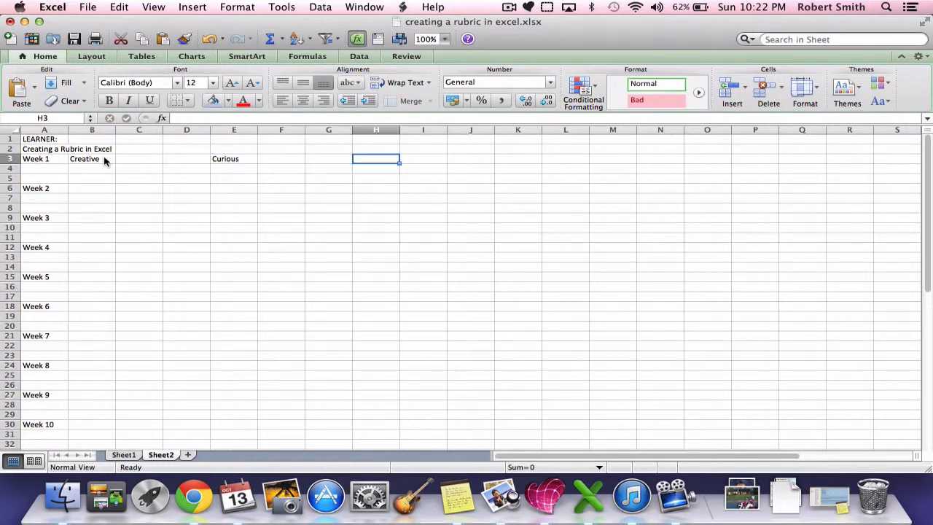
pyautogui.write('Com')
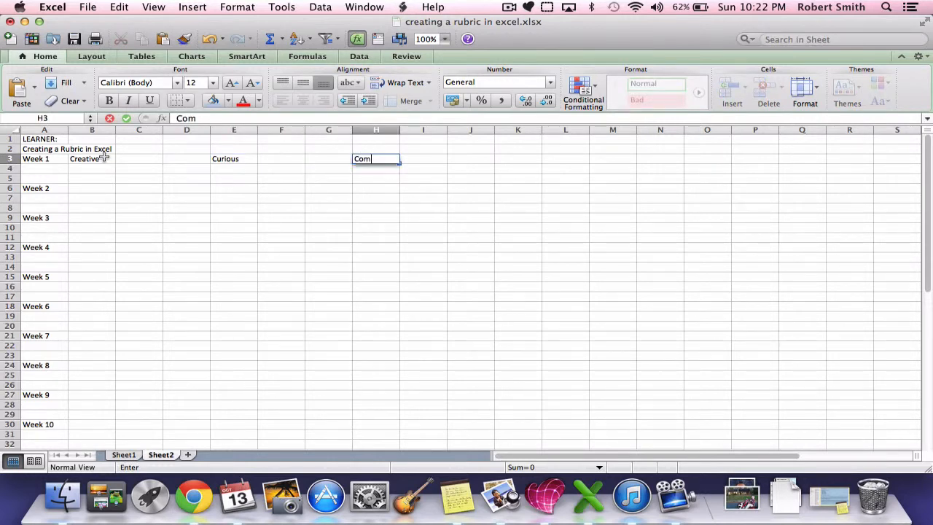
pyautogui.write('municate')
# Enter the heading Relates with Others in cell K3
pyautogui.press('Tab')
pyautogui.press('Tab')
pyautogui.press('Tab')
pyautogui.press('Tab')
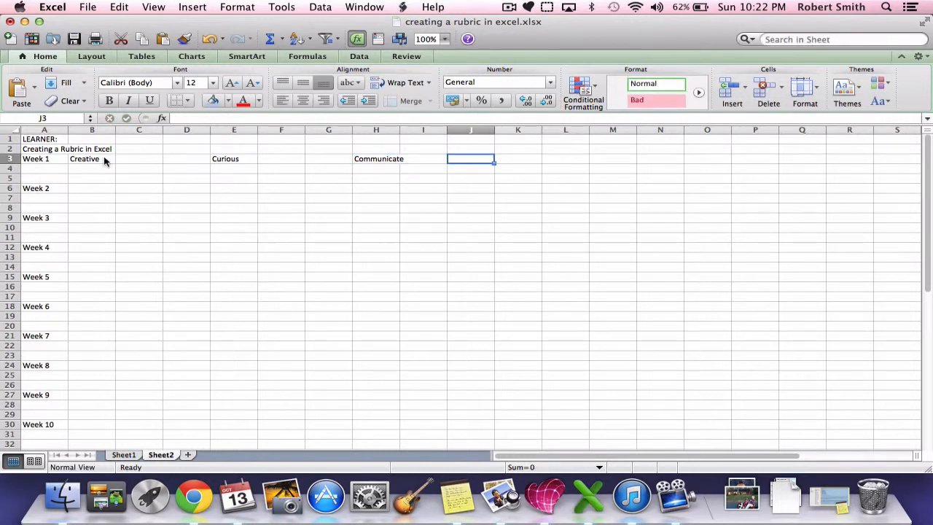
pyautogui.hotkey('shift', 'Tab')
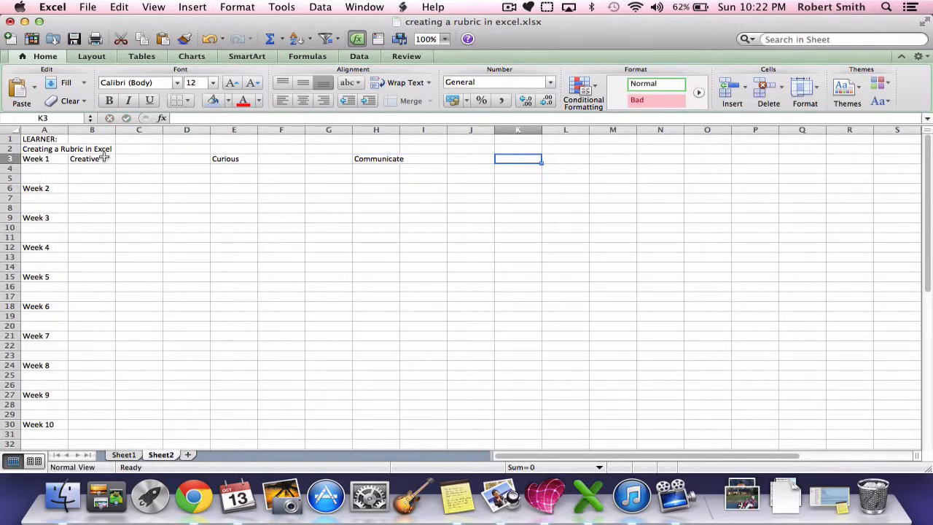
pyautogui.write('Ret')
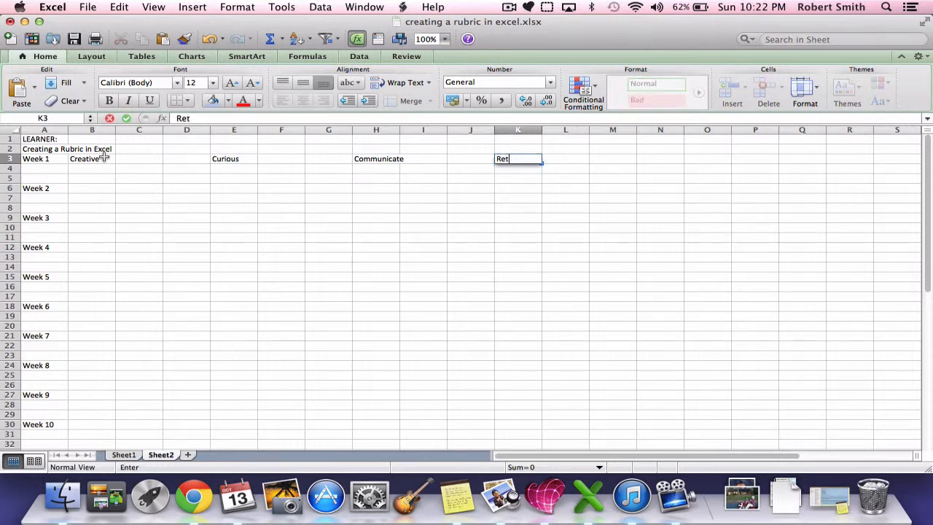
pyautogui.press('BackSpace')
pyautogui.write('lates with Wo')
pyautogui.press('BackSpace')
pyautogui.press('BackSpace')
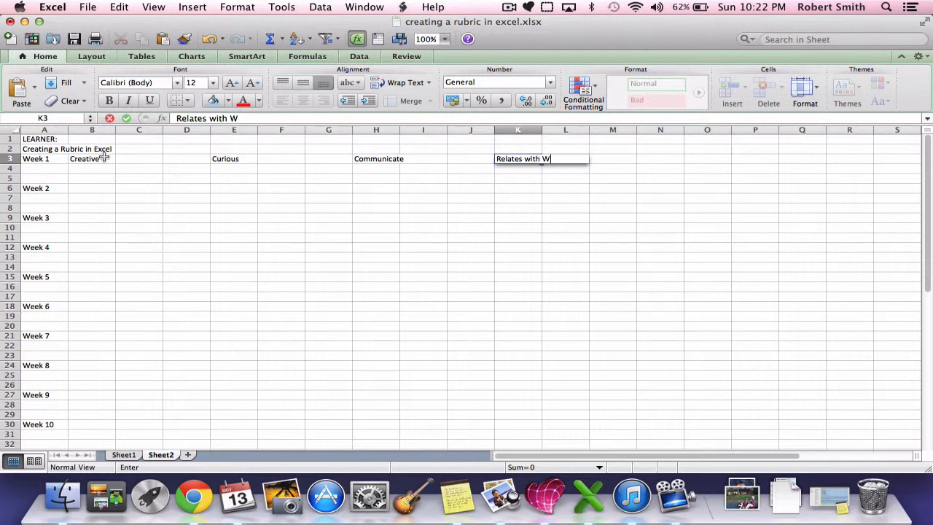
pyautogui.write('Others')
# Enter the remaining row 3 headings: Self-Governing in N3, Reflecting in Q3, Total in T3 and Grade in U3
pyautogui.press('Tab')
pyautogui.press('Tab')
pyautogui.press('Tab')
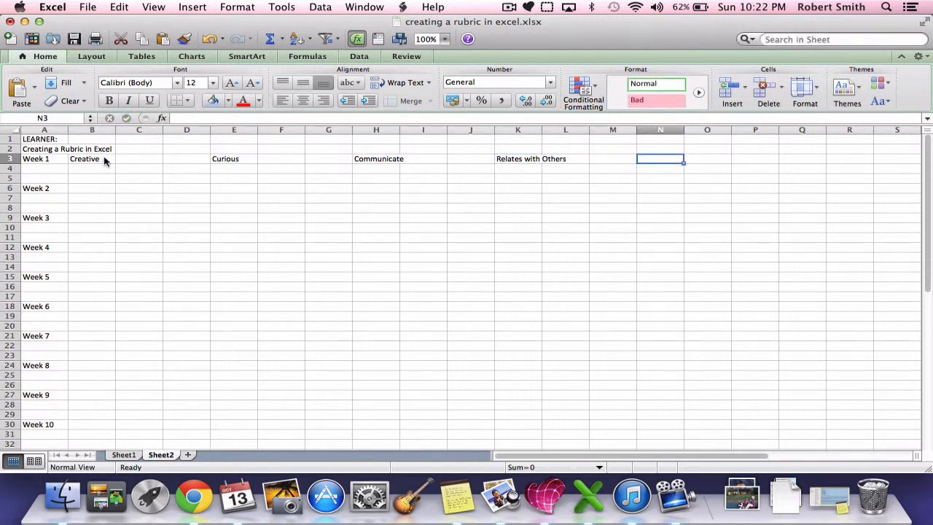
pyautogui.write('Self-Governing')
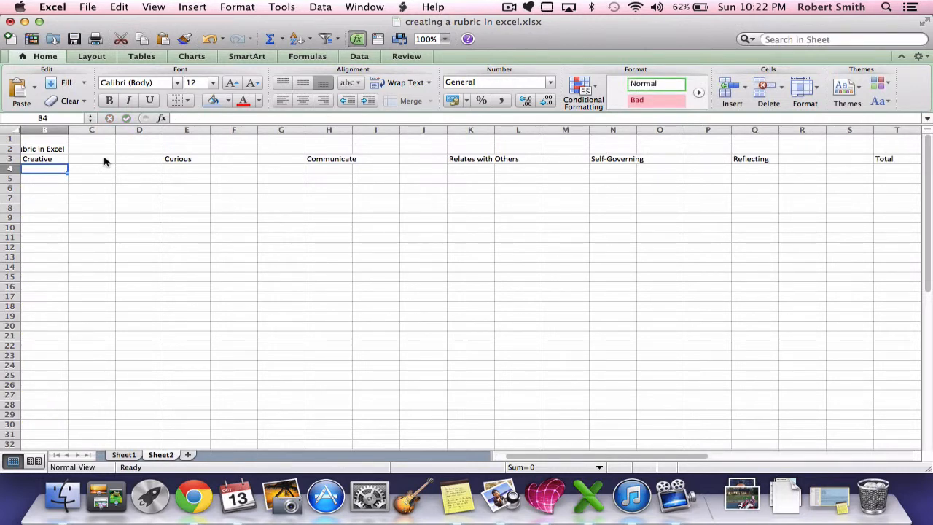
# Delete columns E through G, which hold the Curious heading
pyautogui.hscroll(-2, 105, 161)
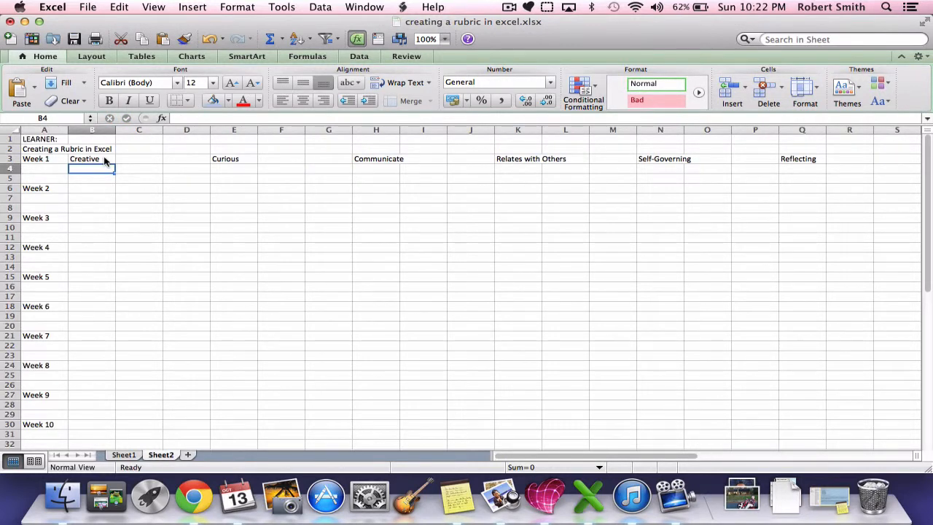
pyautogui.click(232, 131)
pyautogui.moveTo(232, 130); pyautogui.dragTo(325, 130)
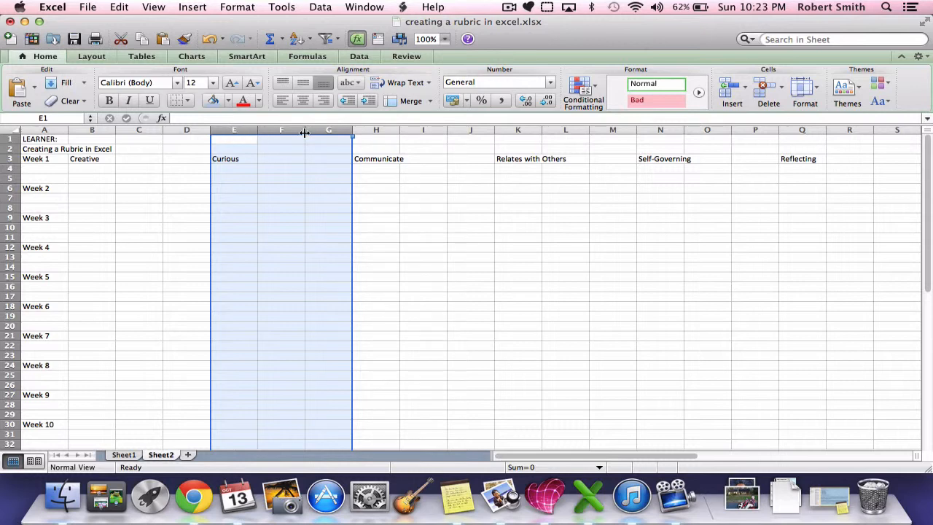
pyautogui.click(234, 130)
pyautogui.moveTo(234, 130); pyautogui.dragTo(318, 129)
pyautogui.rightClick(275, 130)
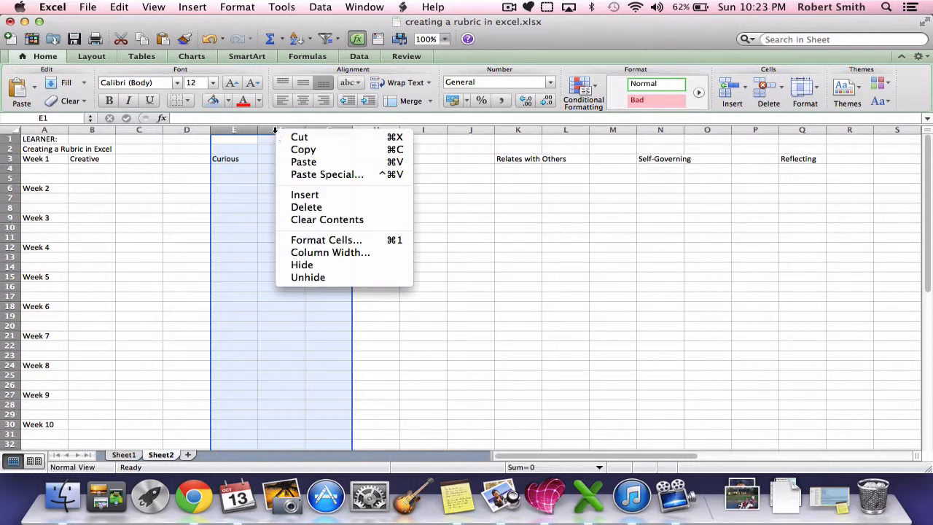
pyautogui.click(298, 207)
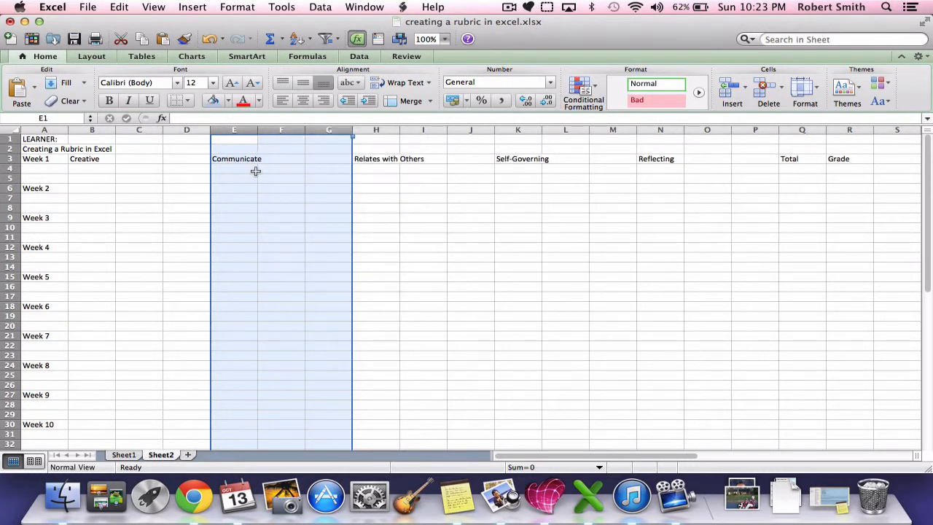
pyautogui.click(277, 207)
pyautogui.press('super+z')
pyautogui.click(101, 160)
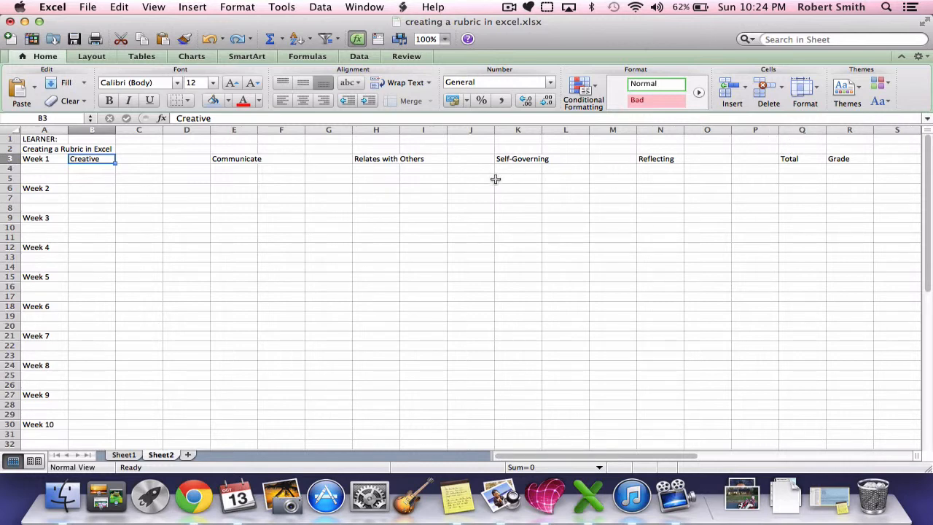
# Enter the label BLOCK: in cell J1
pyautogui.click(458, 136)
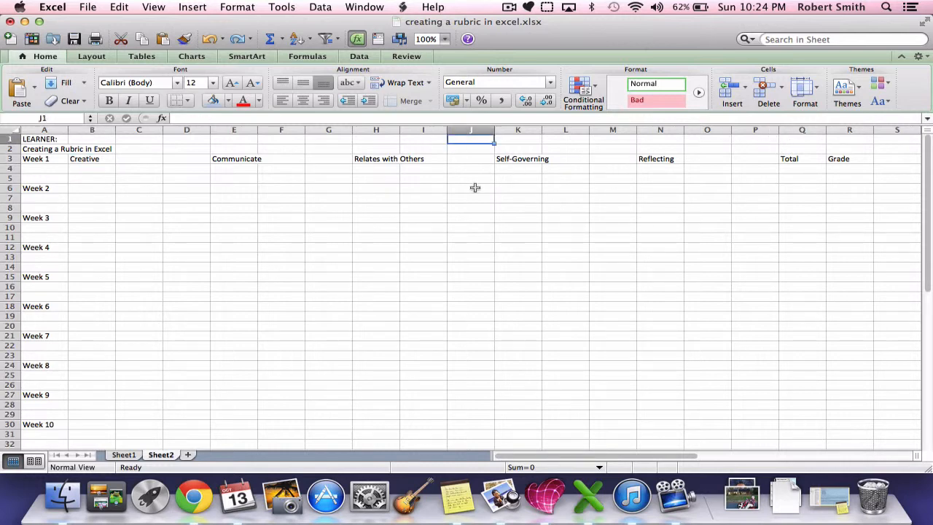
pyautogui.write('BLO')
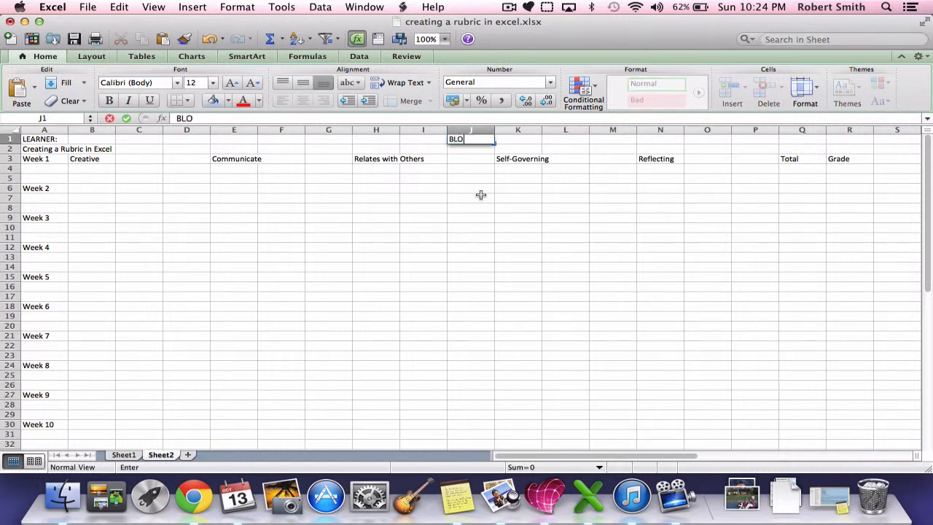
pyautogui.write('CK:')
pyautogui.click(471, 201)
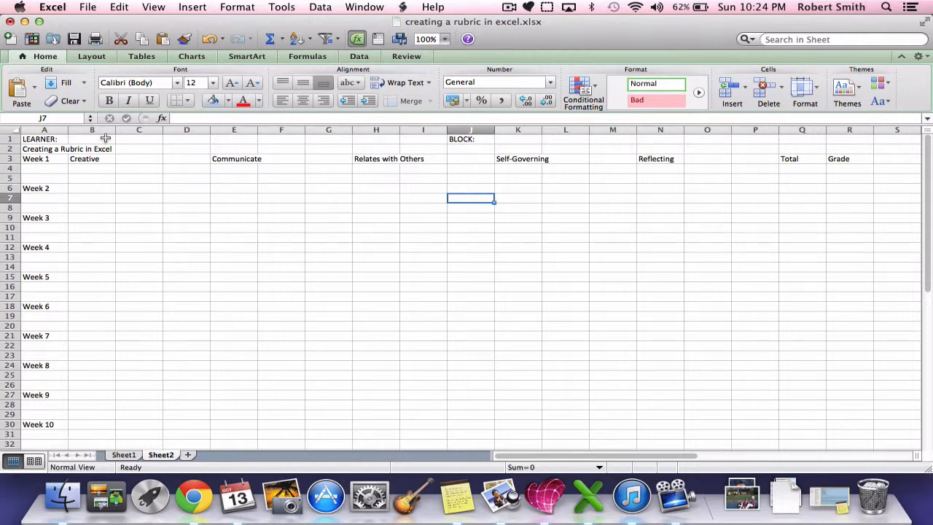
# Merge cells A1 through I1 and align the LEARNER: label to the left
pyautogui.moveTo(50, 138); pyautogui.dragTo(412, 136)
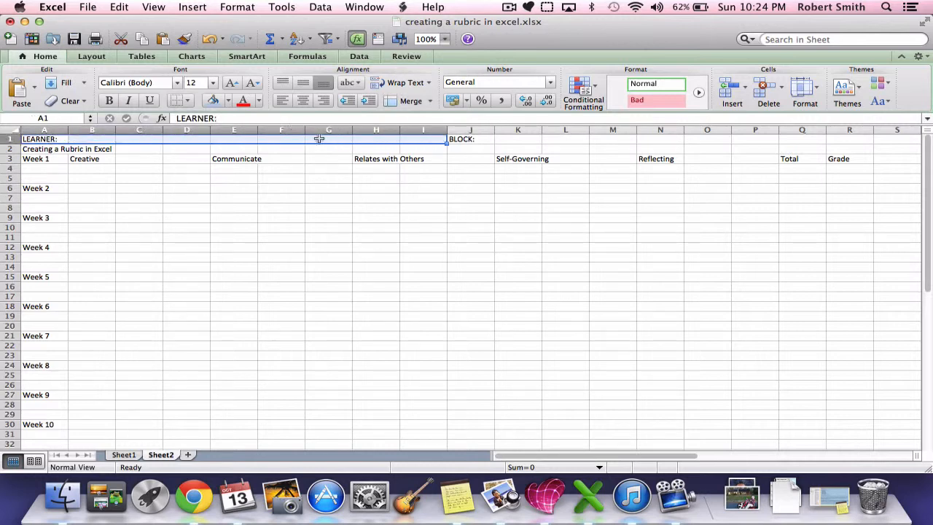
pyautogui.click(411, 100)
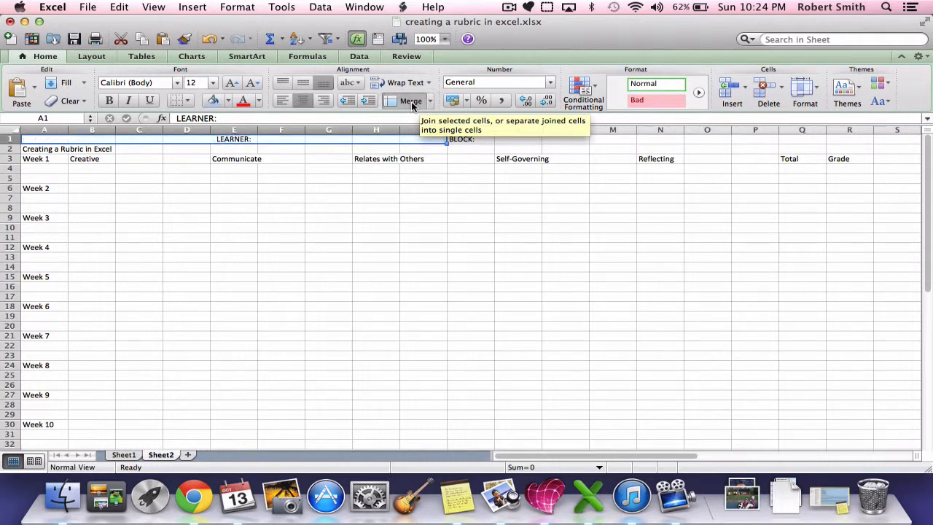
pyautogui.click(283, 102)
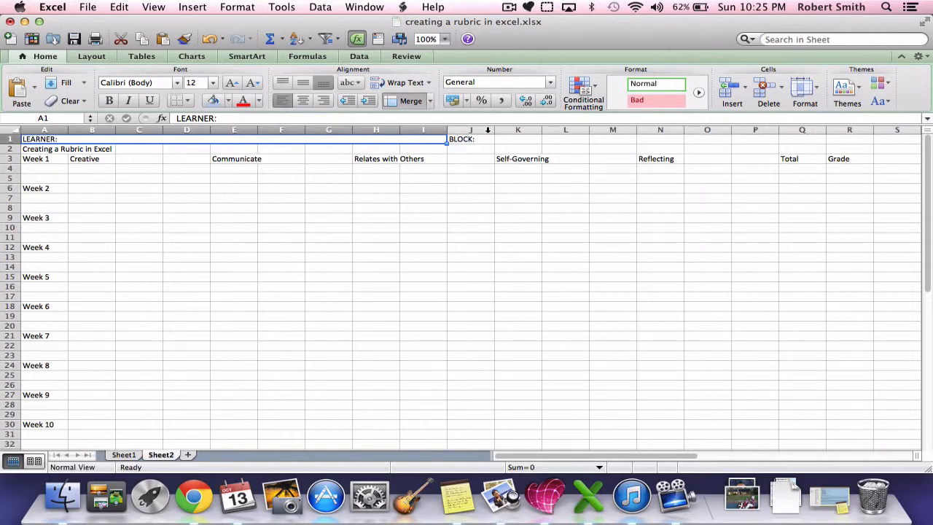
# Try merging cells J1 through R1 with the BLOCK: label aligned right
pyautogui.moveTo(476, 139); pyautogui.dragTo(847, 138)
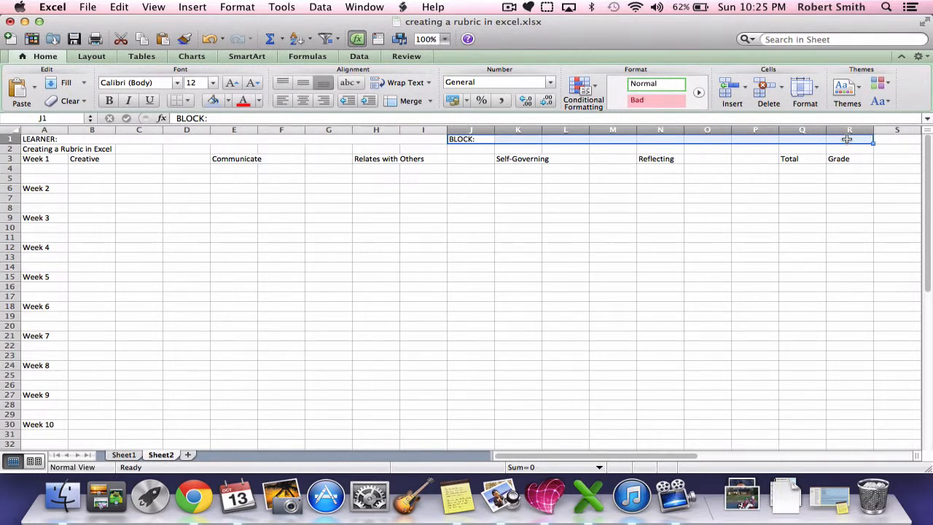
pyautogui.click(406, 101)
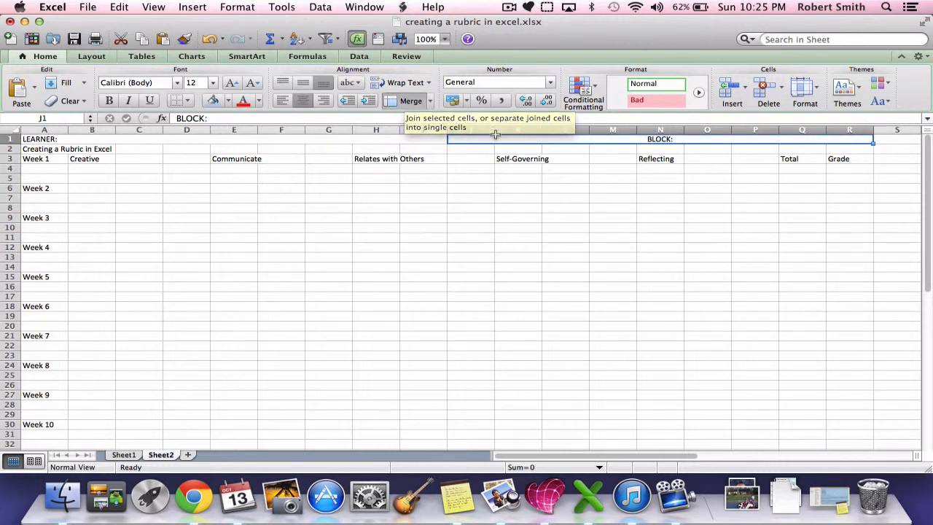
pyautogui.click(325, 101)
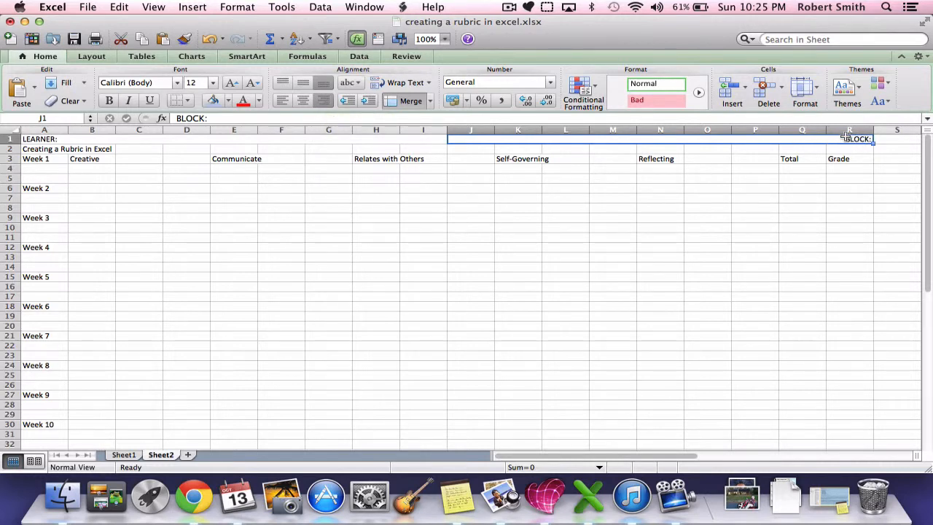
pyautogui.click(412, 103)
# Merge cells J1 through Q1 and align the BLOCK: label to the right
pyautogui.moveTo(466, 138); pyautogui.dragTo(798, 134)
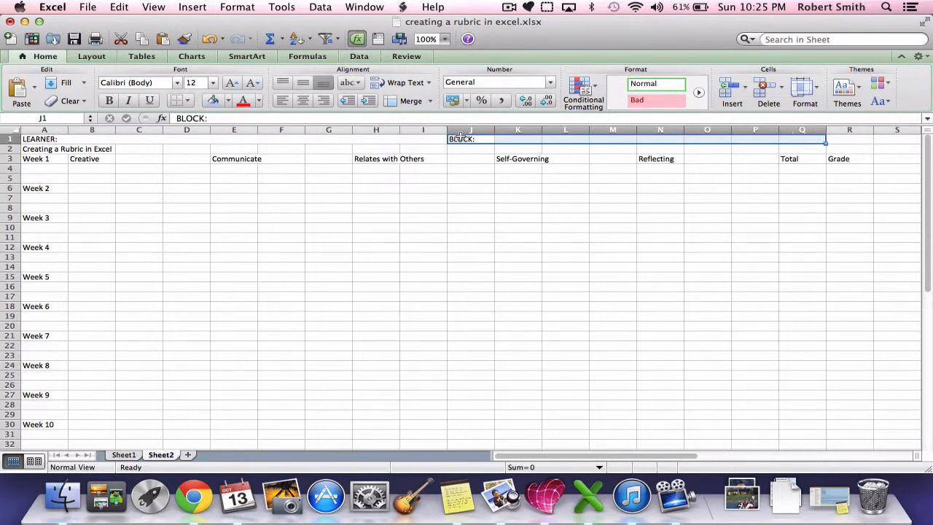
pyautogui.click(407, 105)
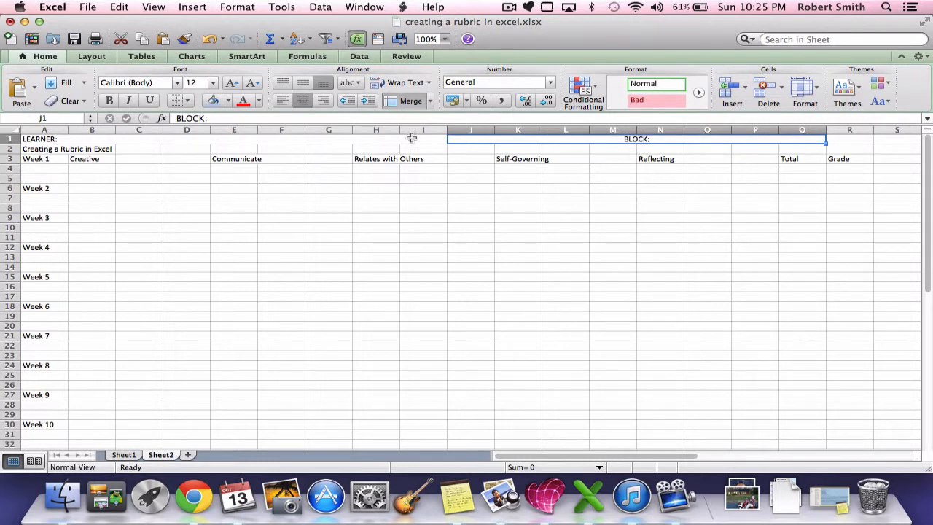
pyautogui.click(324, 100)
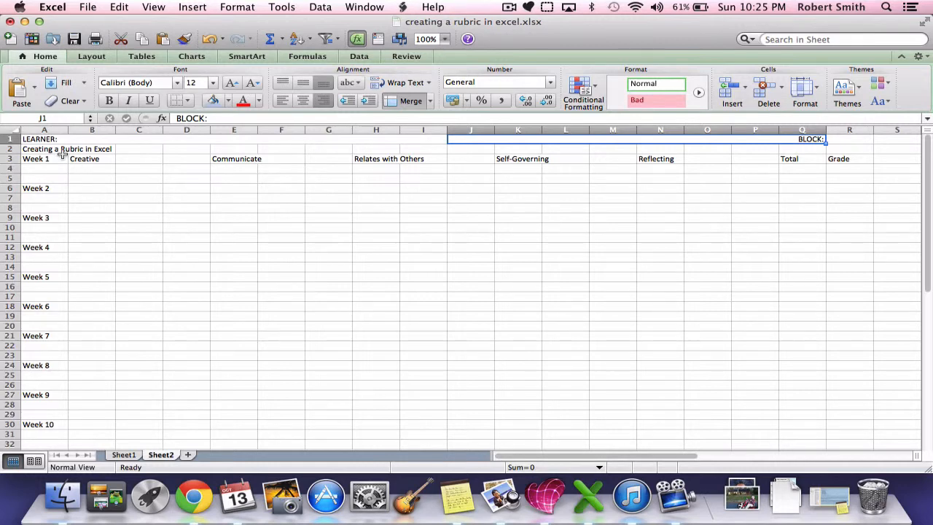
# Merge cells A2 through R2 so the Creating a Rubric in Excel title spans the rubric's width
pyautogui.moveTo(36, 149); pyautogui.dragTo(840, 151)
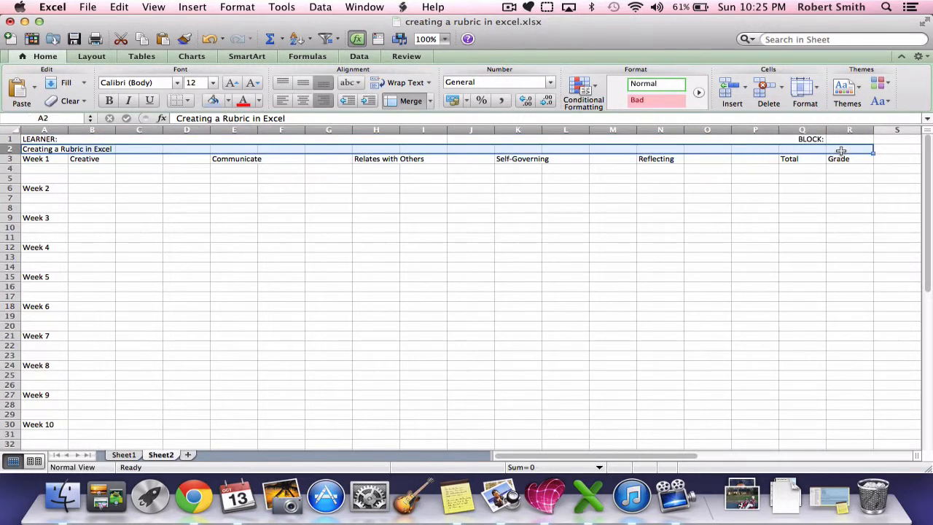
pyautogui.click(411, 101)
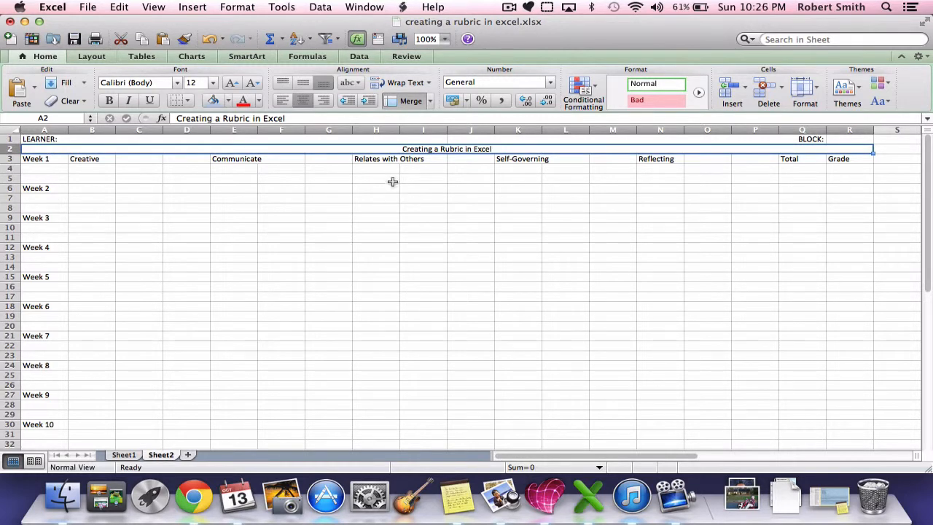
# Merge cells B3 through D3 so the Creative heading is centered across three columns
pyautogui.click(97, 160)
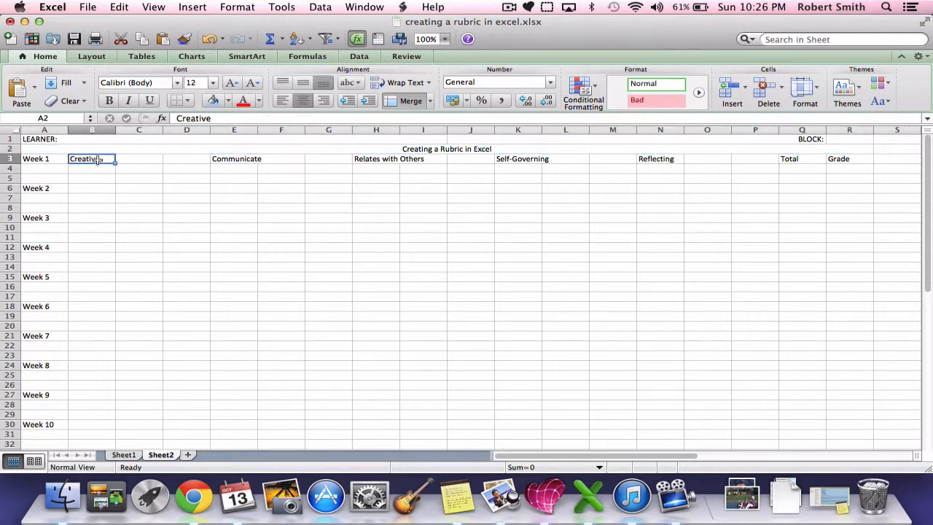
pyautogui.moveTo(97, 160); pyautogui.dragTo(174, 177)
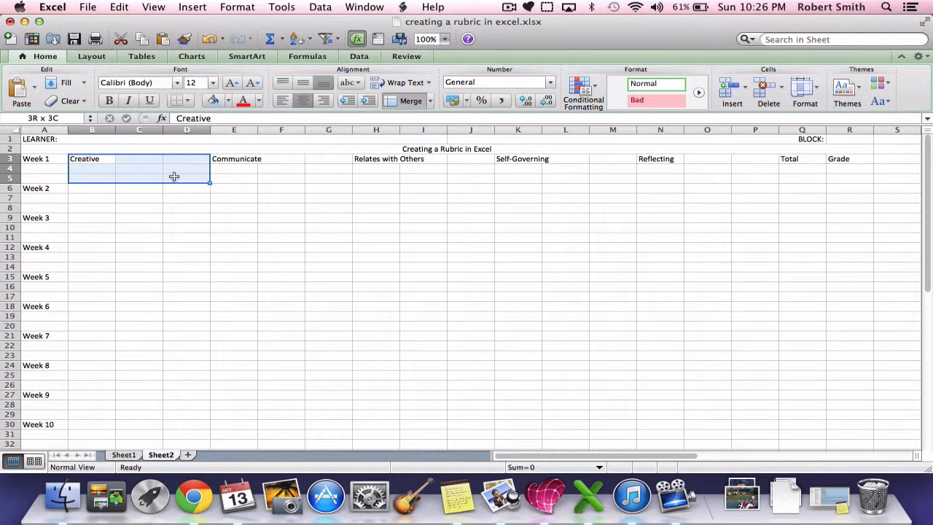
pyautogui.moveTo(174, 177); pyautogui.dragTo(175, 176)
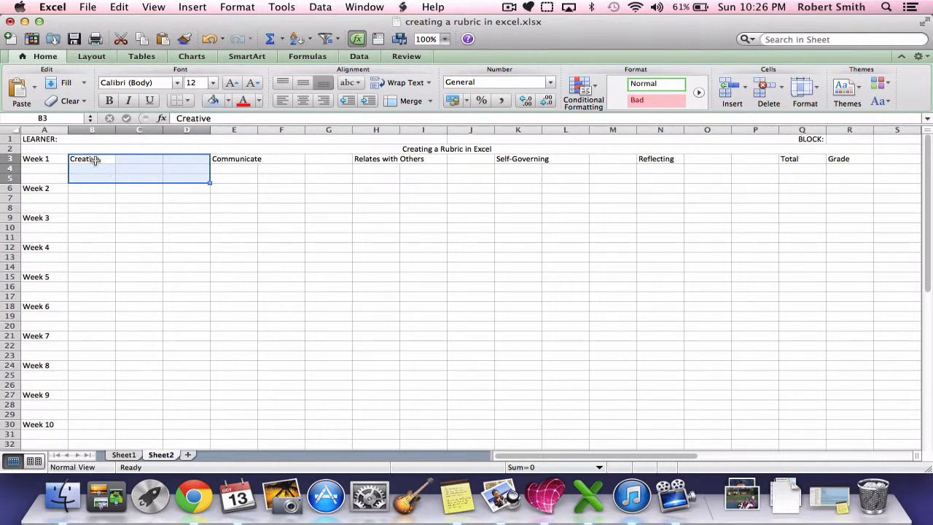
pyautogui.moveTo(95, 159); pyautogui.dragTo(183, 156)
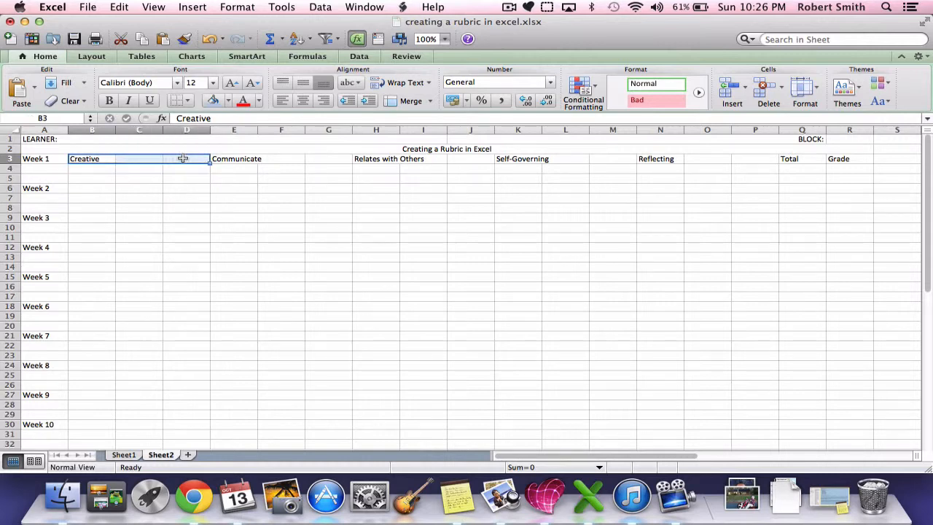
pyautogui.click(417, 107)
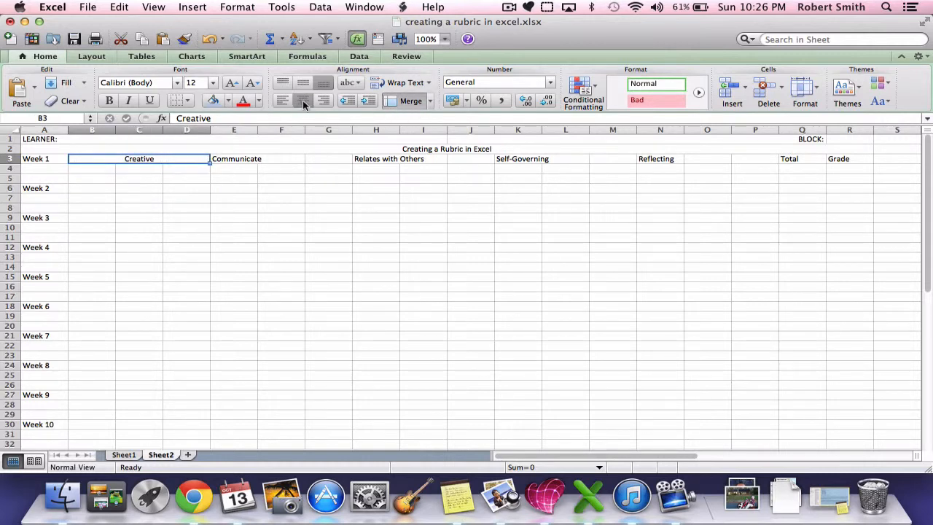
# Merge the remaining row 3 category headings, Communicate, Relates with Others, Self-Governing and Reflecting, across three columns each
pyautogui.click(229, 158)
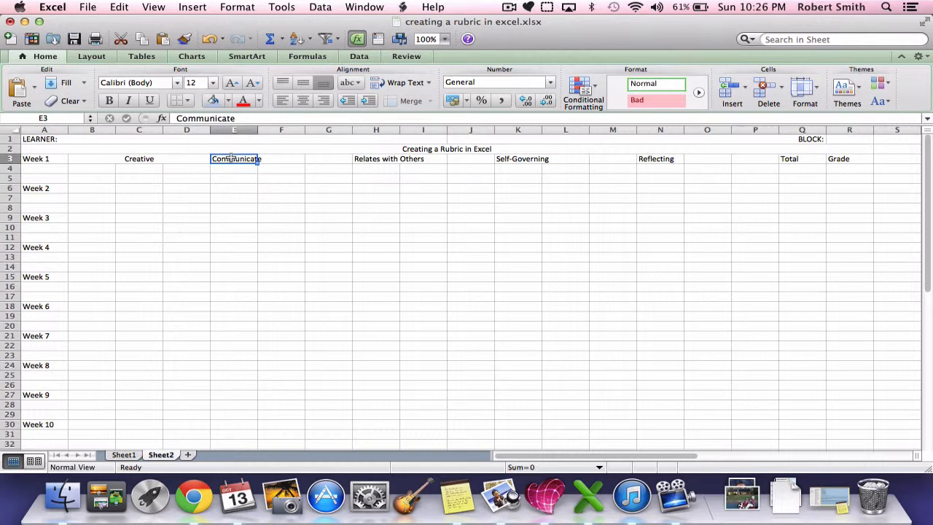
pyautogui.moveTo(232, 158); pyautogui.dragTo(463, 159)
pyautogui.click(401, 102)
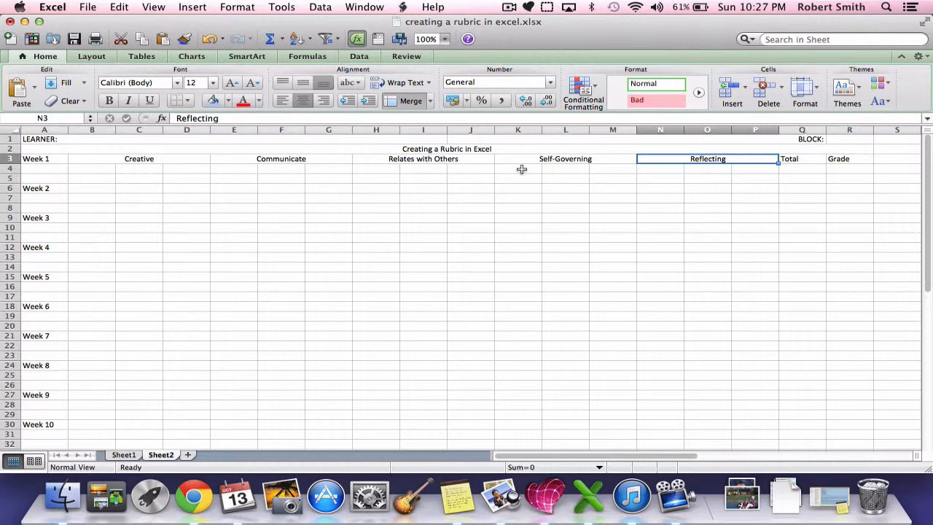
# Merge cells A4 and A5 beneath the Week 1 label
pyautogui.click(37, 168)
pyautogui.moveTo(37, 169); pyautogui.dragTo(37, 181)
pyautogui.click(411, 101)
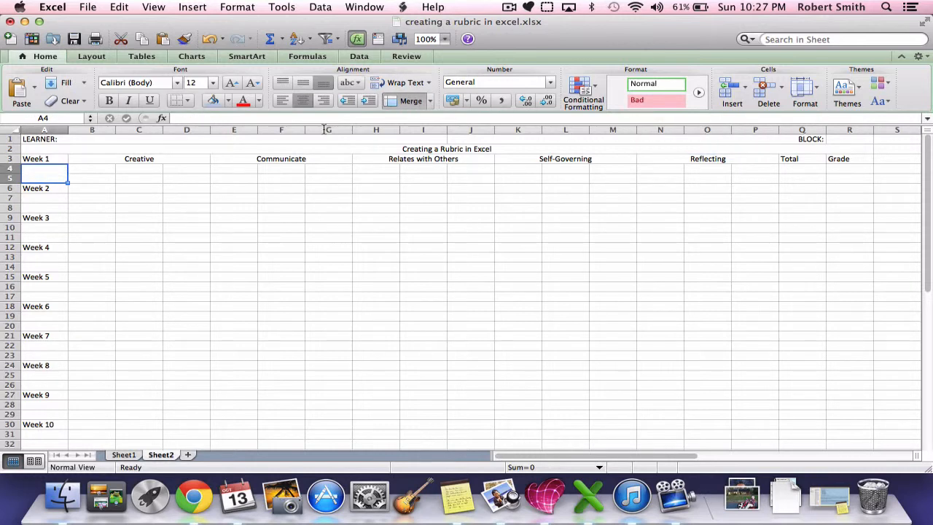
# Copy the merged A4:A5 cell and paste it beneath each week label from Week 2 through Week 10 in column A
pyautogui.moveTo(56, 199); pyautogui.dragTo(56, 203)
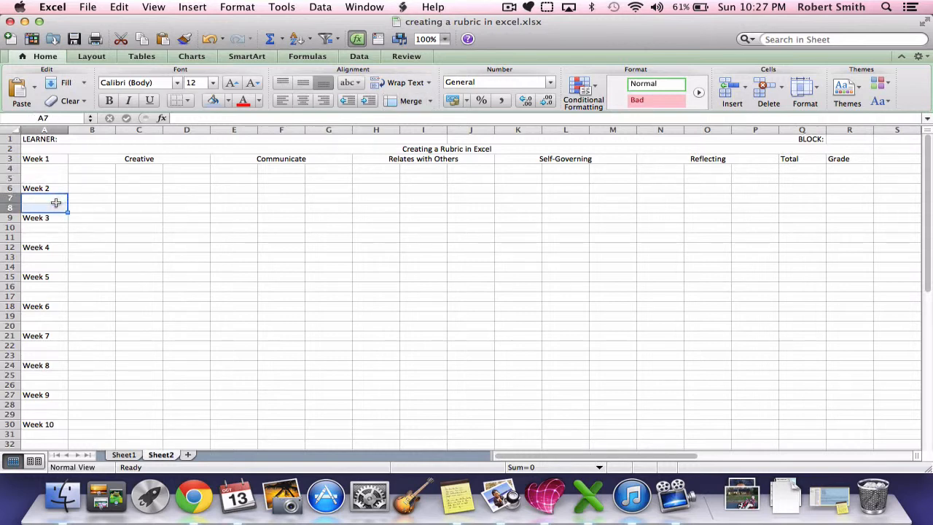
pyautogui.click(109, 209)
pyautogui.click(57, 177)
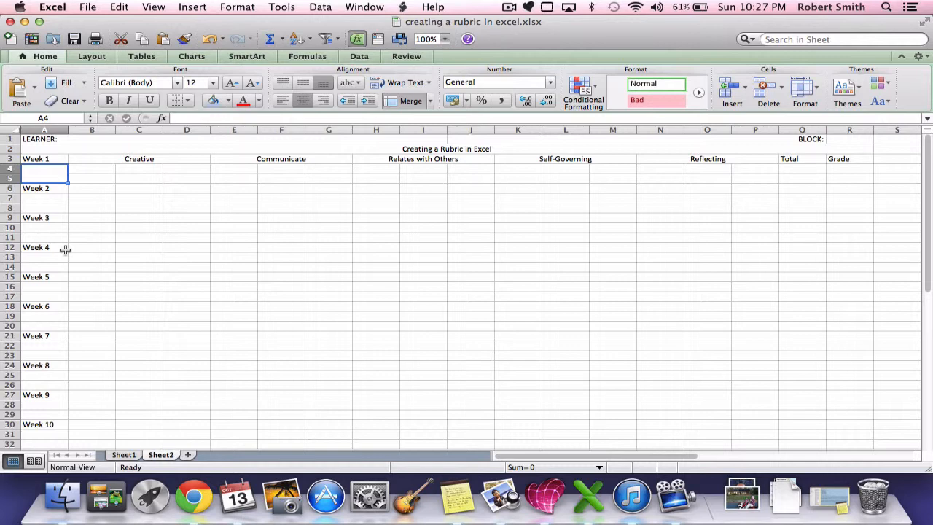
pyautogui.press('super+c')
pyautogui.click(56, 197)
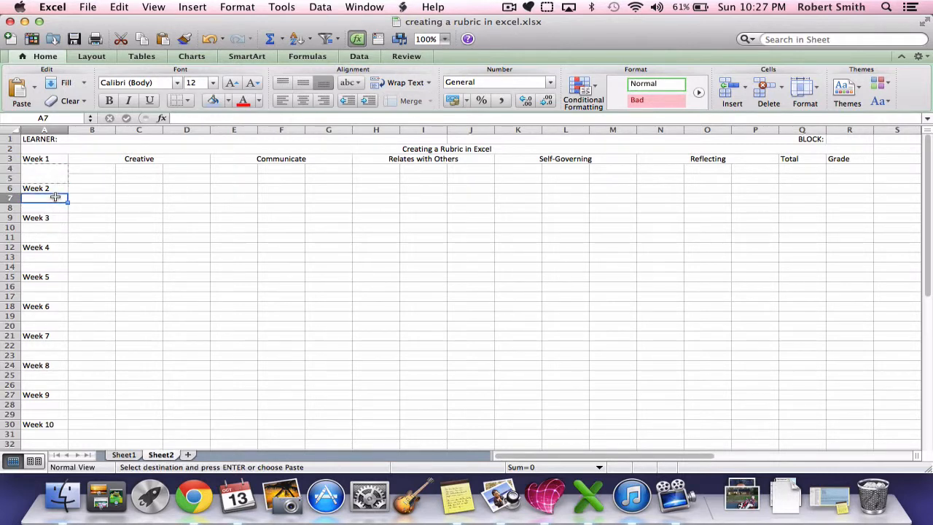
pyautogui.press('super+v')
pyautogui.click(48, 226)
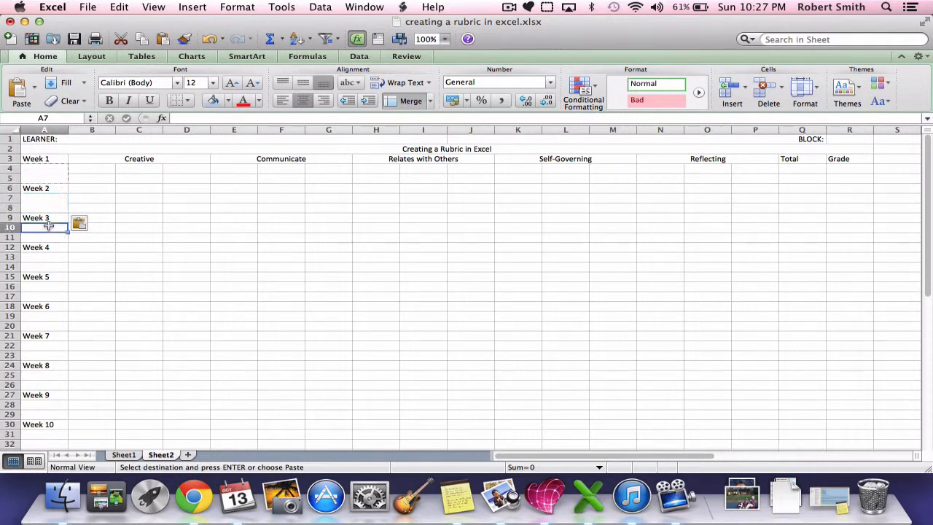
pyautogui.press('super+v')
pyautogui.press('Down')
pyautogui.press('Down')
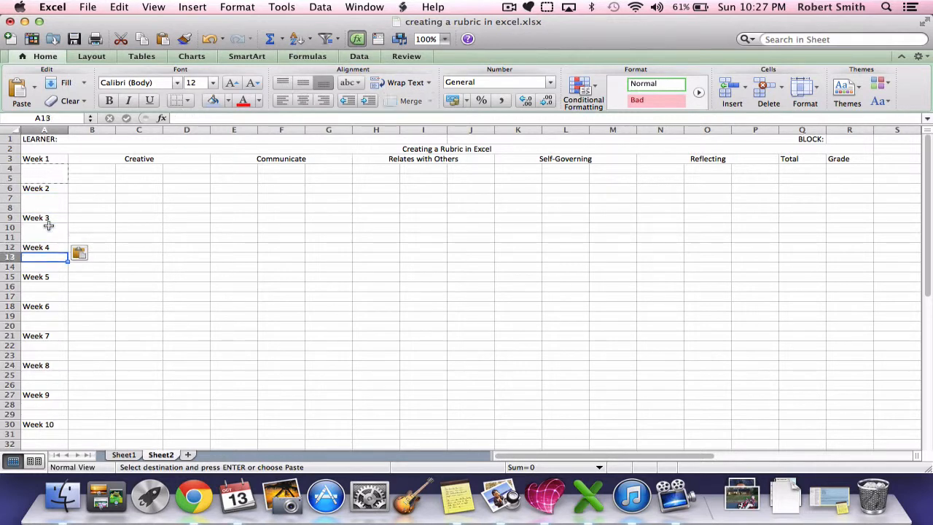
pyautogui.press('super+v')
pyautogui.press('Down')
pyautogui.press('Down')
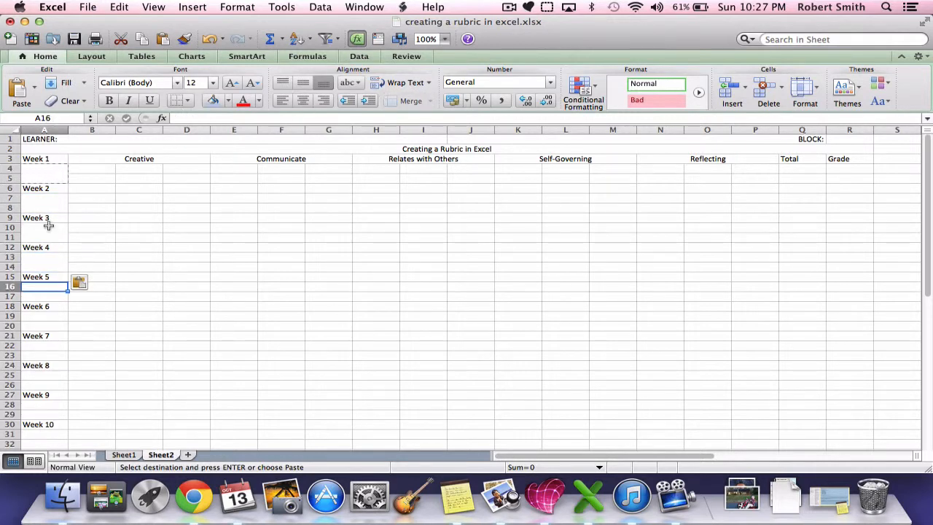
pyautogui.press('super+v')
pyautogui.press('Down')
pyautogui.press('Down')
pyautogui.press('super+v')
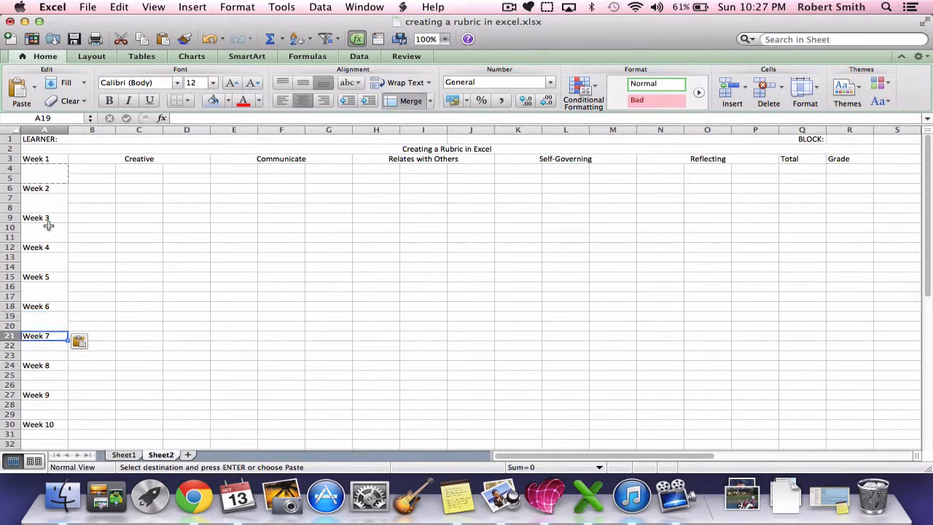
pyautogui.press('Down')
pyautogui.press('super+v')
pyautogui.press('Down')
pyautogui.press('Down')
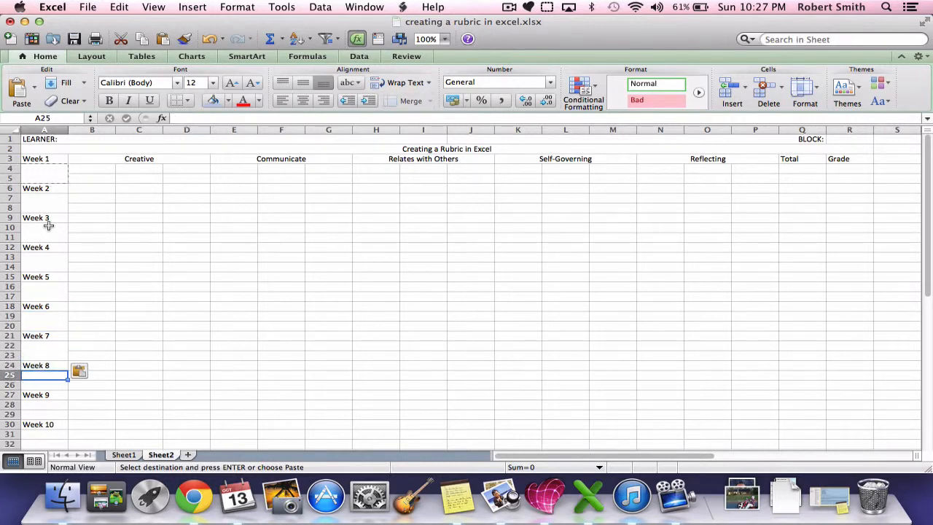
pyautogui.press('super+v')
pyautogui.press('Down')
pyautogui.press('Down')
pyautogui.press('super+v')
pyautogui.press('Down')
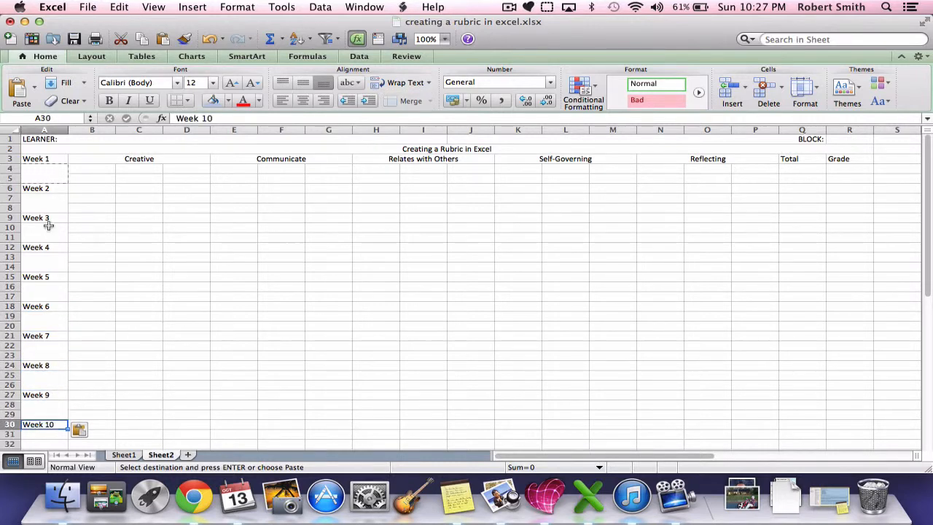
pyautogui.press('Down')
pyautogui.press('super+v')
# Paste the merged two-row cell across rows 4 and 5 in every column from B through R
pyautogui.click(104, 171)
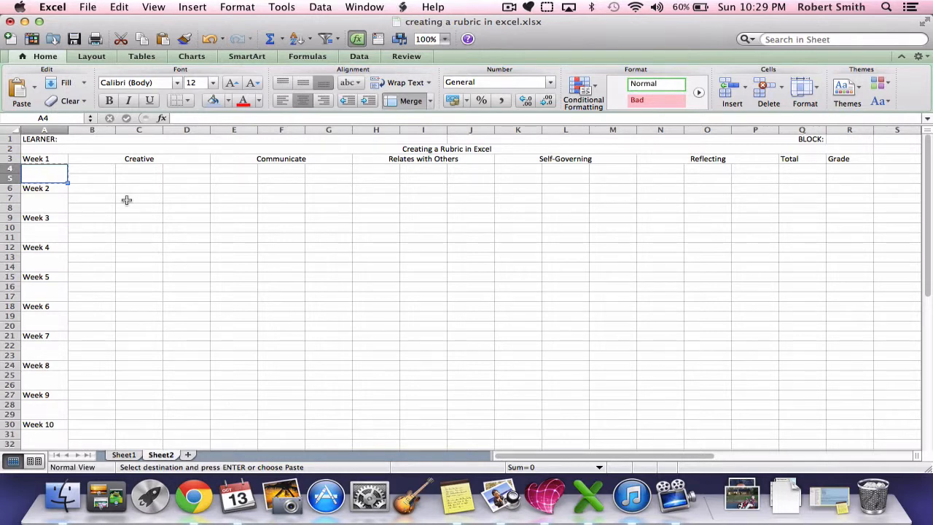
pyautogui.press('Right')
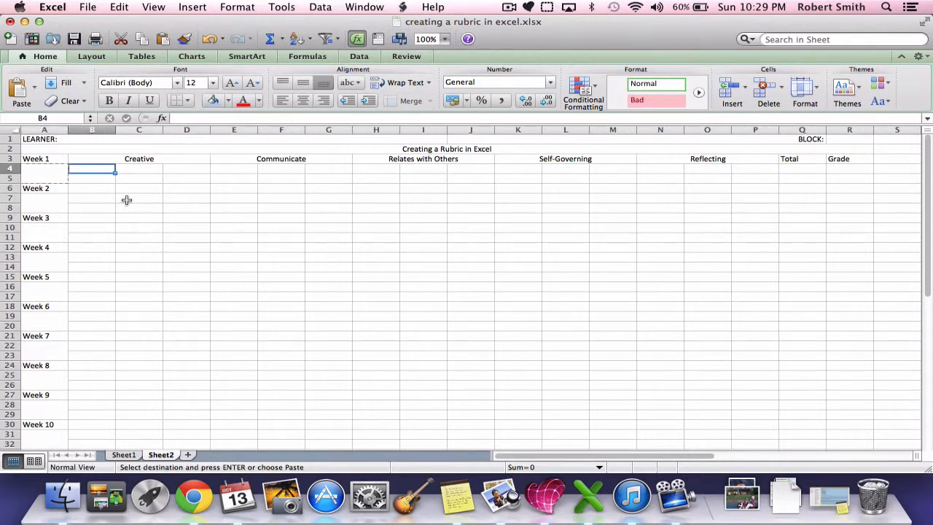
pyautogui.press('super+v')
pyautogui.press('Right')
pyautogui.press('super+v')
pyautogui.press('Right')
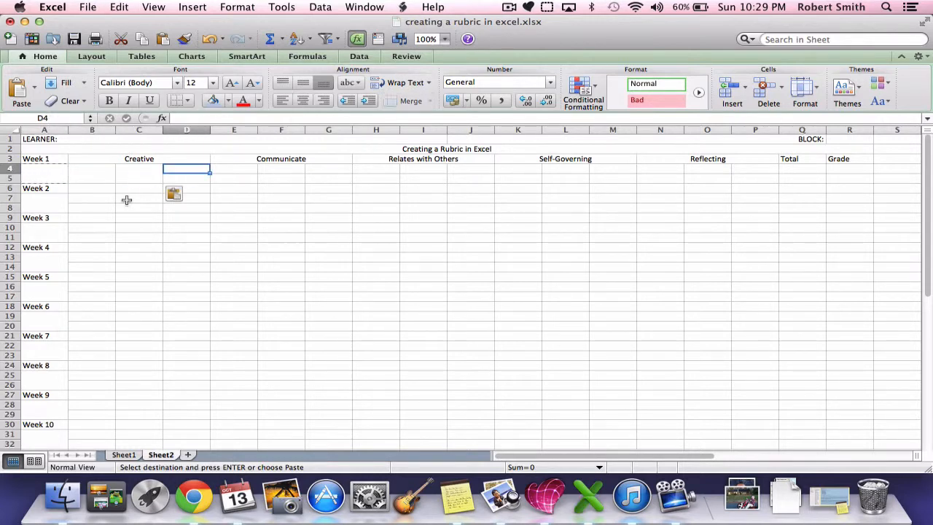
pyautogui.press('super+v')
pyautogui.press('Right')
pyautogui.press('super+v')
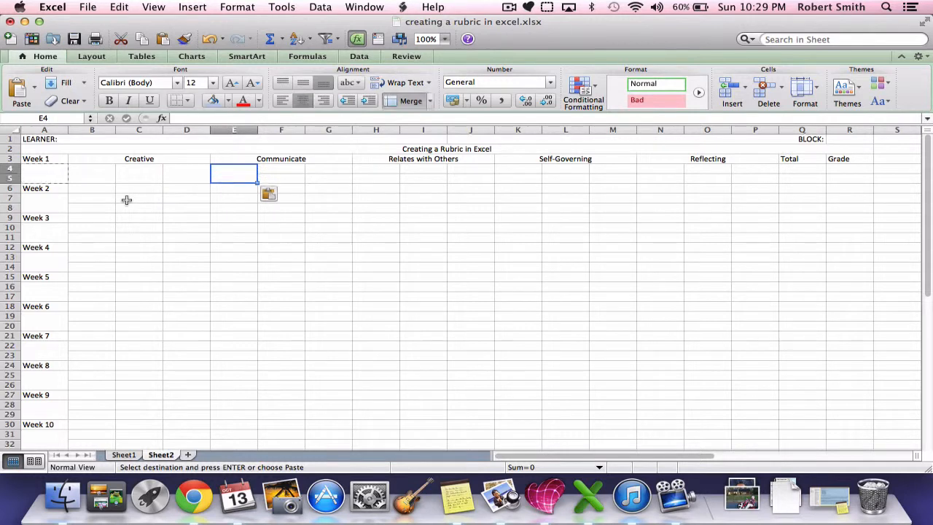
pyautogui.press('Right')
pyautogui.press('super+v')
pyautogui.press('Right')
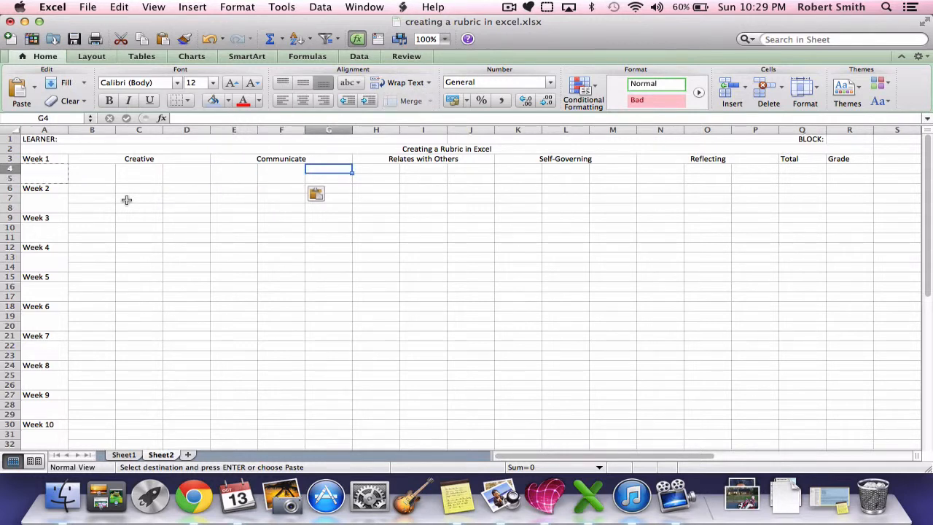
pyautogui.press('super+v')
pyautogui.press('Right')
pyautogui.press('super+v')
pyautogui.press('super+v')
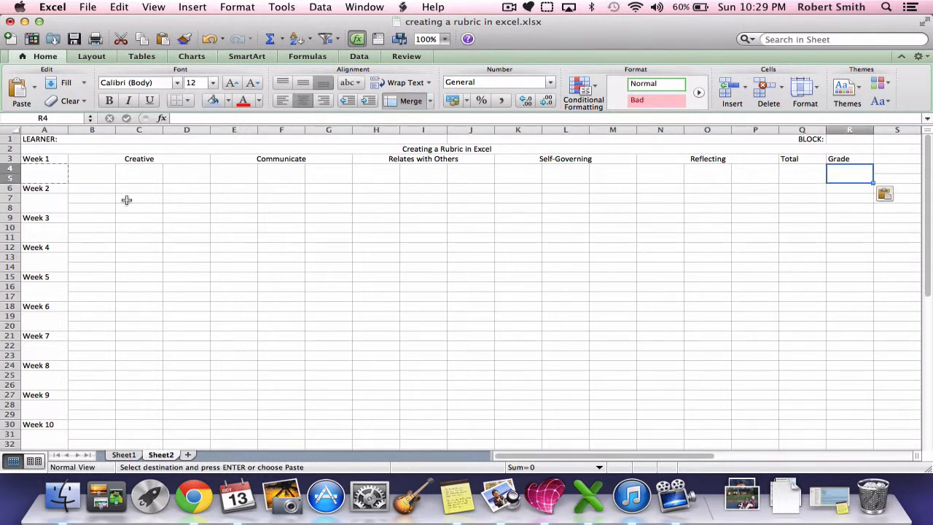
# Copy the Week 1 block B3:R5 and paste it beside each week label from Week 2 through Week 10, starting at B6
pyautogui.click(85, 207)
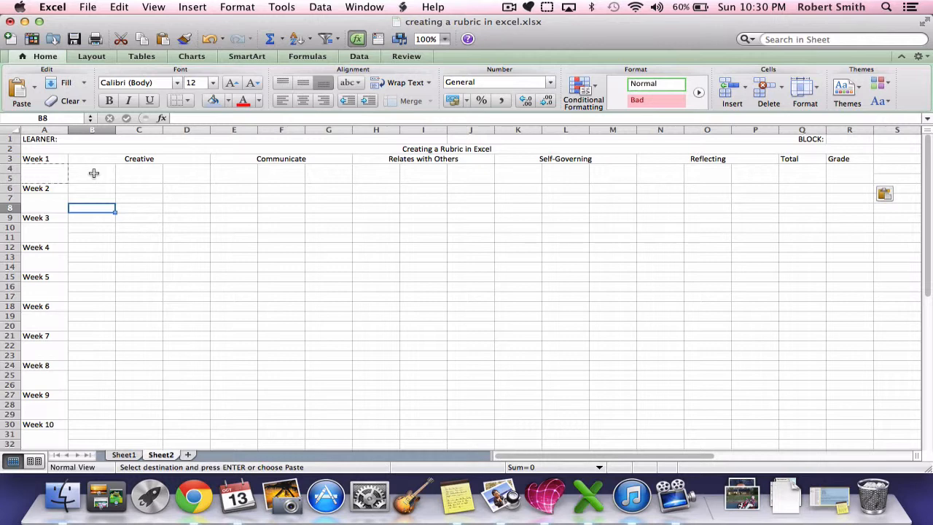
pyautogui.moveTo(94, 161); pyautogui.dragTo(830, 176)
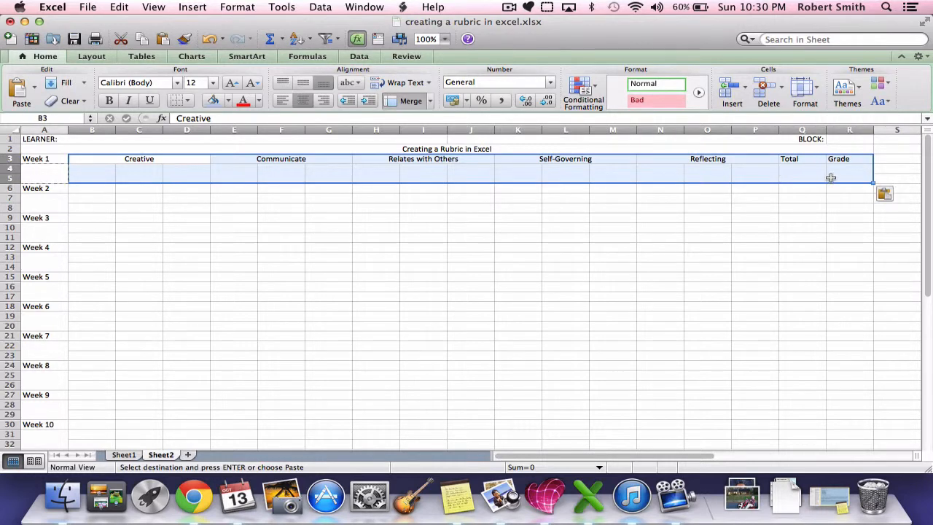
pyautogui.press('super+c')
pyautogui.press('Down')
pyautogui.press('Down')
pyautogui.press('Down')
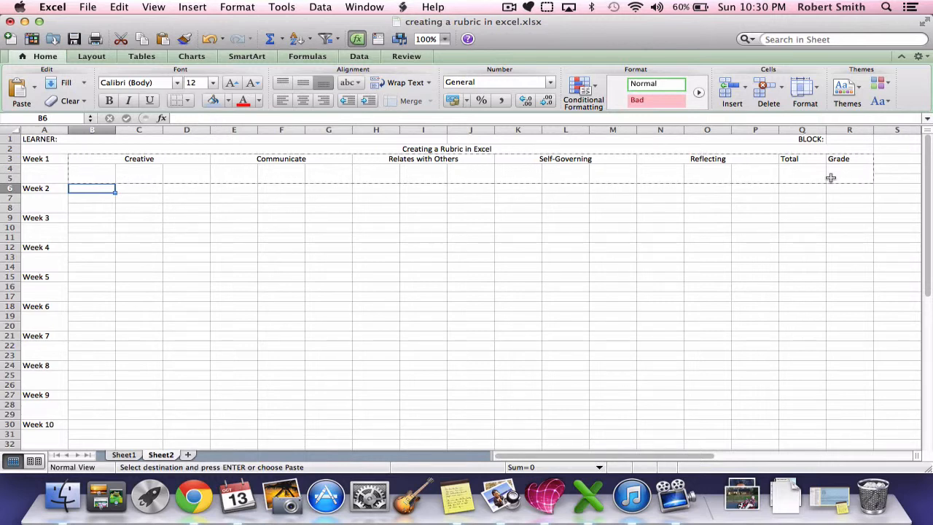
pyautogui.press('super+v')
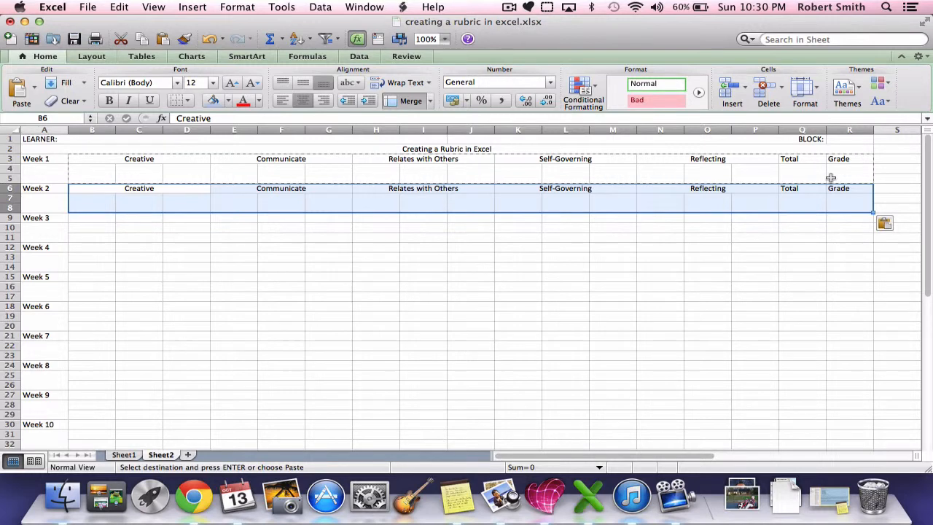
pyautogui.press('Down')
pyautogui.press('Down')
pyautogui.press('Down')
pyautogui.press('Up')
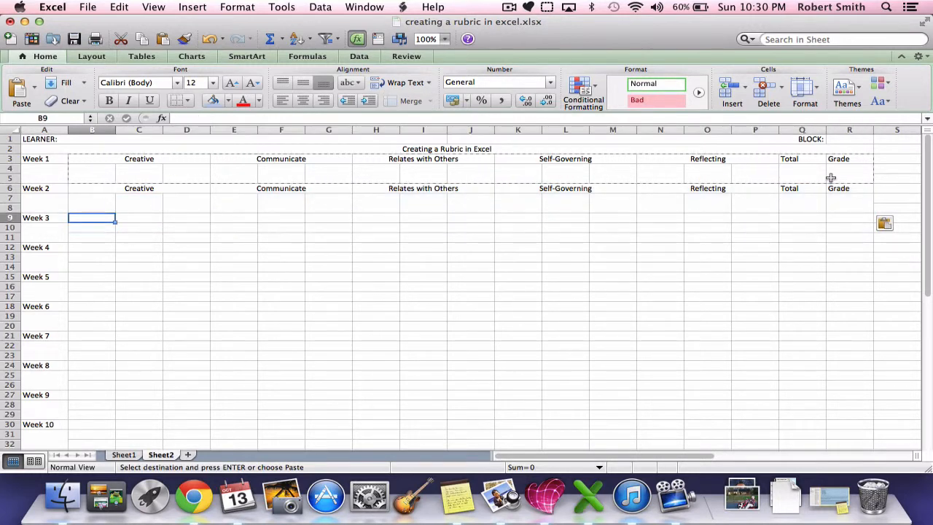
pyautogui.press('super+v')
pyautogui.press('Down')
pyautogui.press('Down')
pyautogui.press('Down')
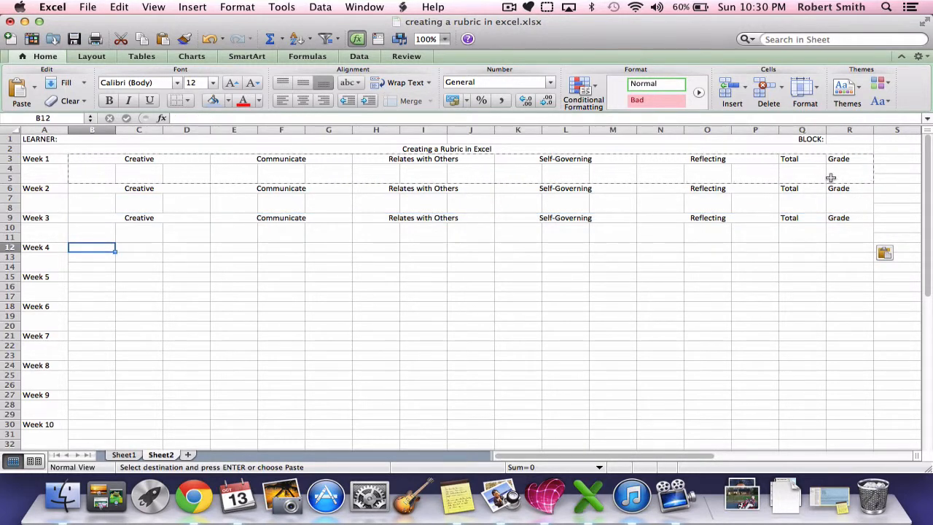
pyautogui.press('super+v')
pyautogui.press('Down')
pyautogui.press('Down')
pyautogui.press('Down')
pyautogui.press('super+v')
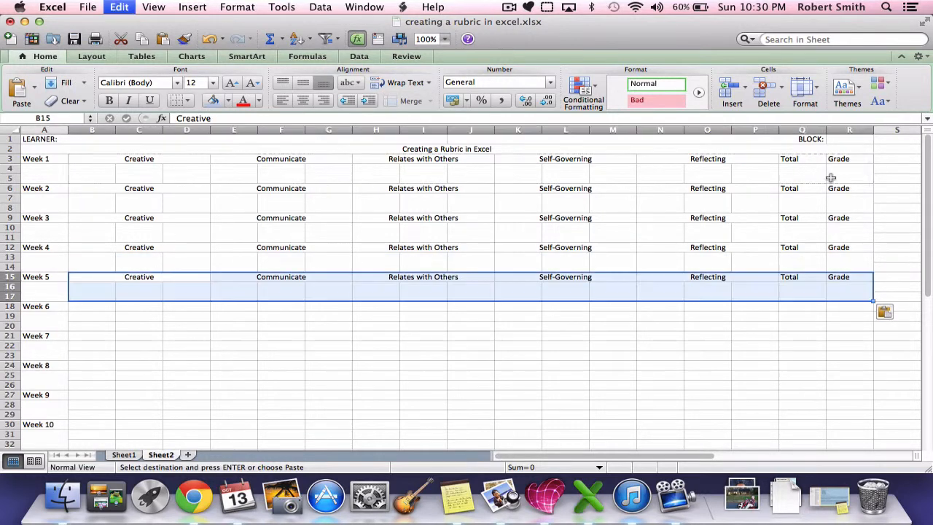
pyautogui.press('Down')
pyautogui.press('Down')
pyautogui.press('Down')
pyautogui.press('super+v')
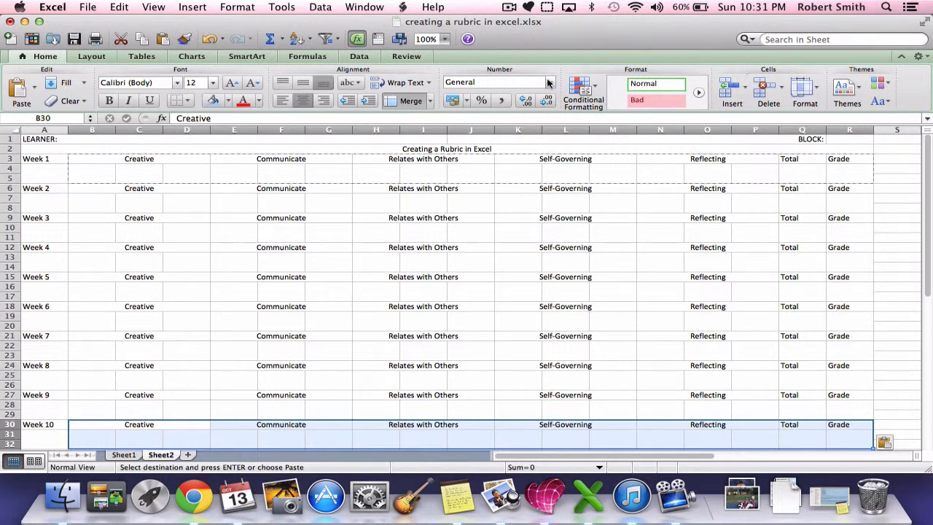
# Link the Week 2 Creative heading in B6 to the Week 1 heading with the formula =B3
pyautogui.click(149, 161)
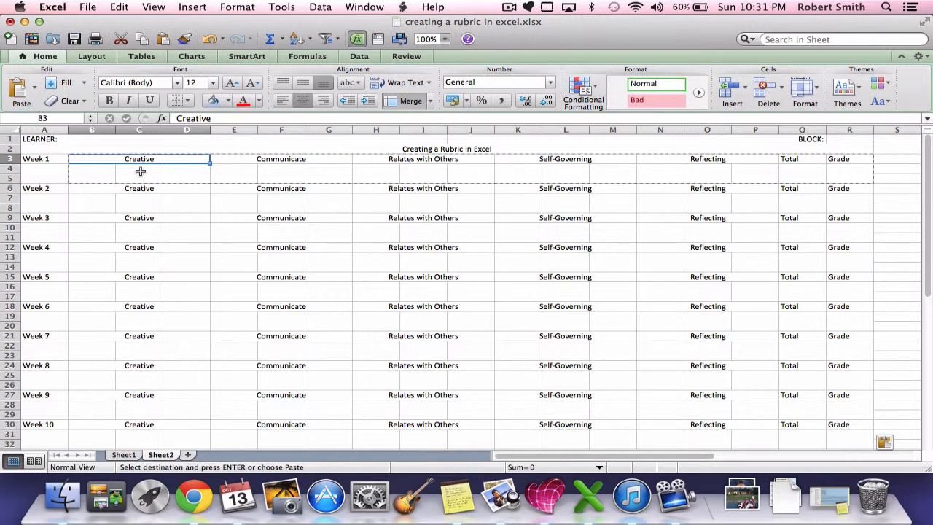
pyautogui.click(139, 186)
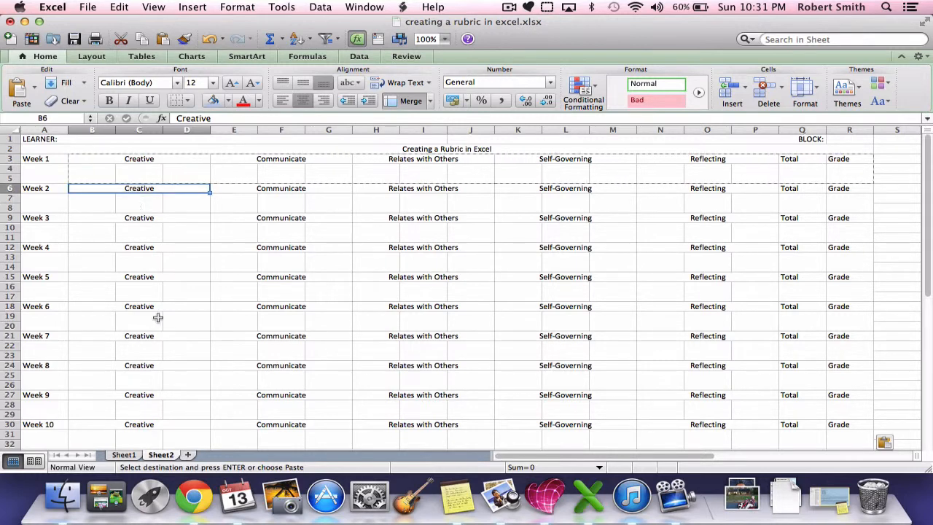
pyautogui.write('=')
pyautogui.press('Up')
pyautogui.press('Up')
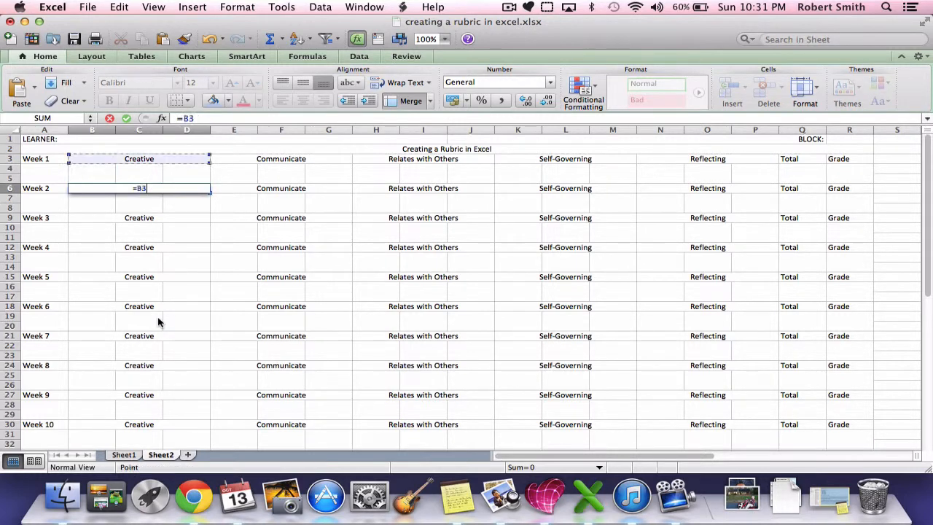
pyautogui.press('Down')
pyautogui.press('Return')
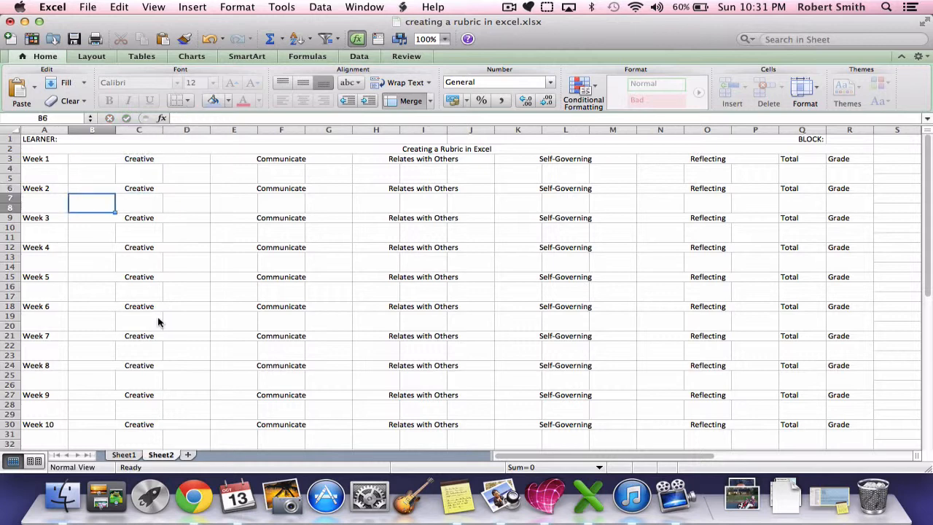
# Link the Week 3 Creative heading in B9 to the Week 2 heading with the formula =B6
pyautogui.press('Down')
pyautogui.write('=')
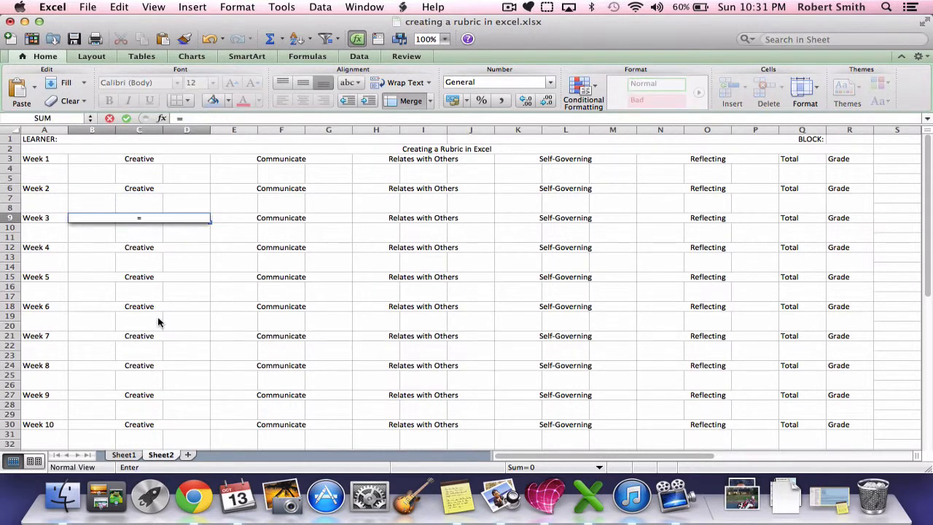
pyautogui.press('Up')
pyautogui.press('Up')
pyautogui.press('Up')
pyautogui.press('Up')
pyautogui.press('Down')
pyautogui.press('Return')
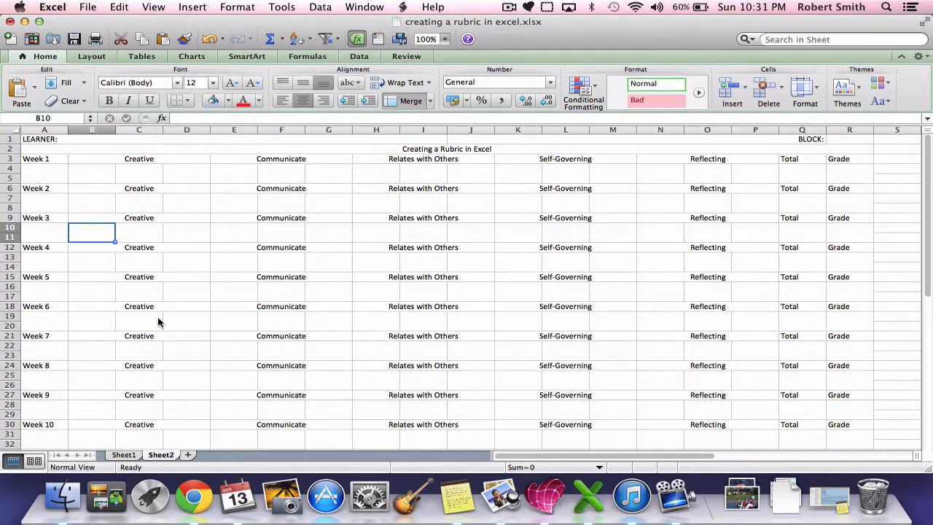
# Link the Week 4 Creative heading in B12 to the Week 3 heading with the formula =B9
pyautogui.press('Down')
pyautogui.press('Down')
pyautogui.press('Down')
pyautogui.press('Up')
pyautogui.write('=')
pyautogui.press('Up')
pyautogui.press('Up')
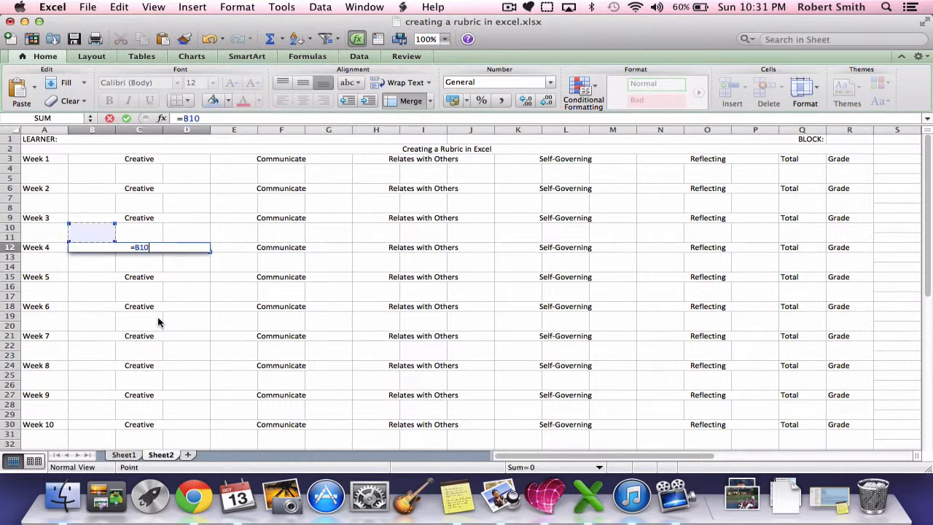
pyautogui.press('Up')
pyautogui.press('Return')
pyautogui.press('Down')
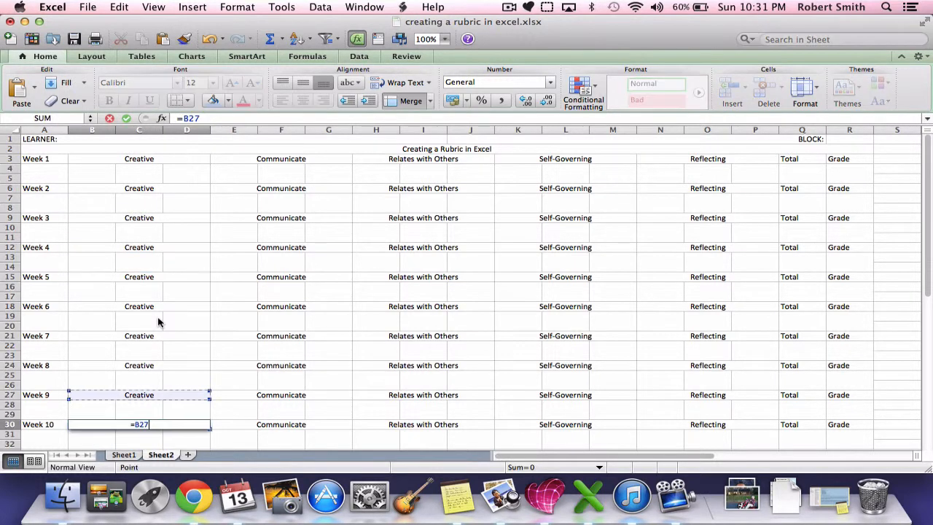
# Link each Creative heading from Week 5 through Week 10 in column B to the heading of the preceding week
pyautogui.press('Return')
pyautogui.press('Up')
# Test the Creative links by entering "a" in the Week 1 heading B3, and undo the entry
pyautogui.press('Up')
pyautogui.press('Up')
pyautogui.press('Up')
pyautogui.press('Up')
pyautogui.press('Up')
pyautogui.press('Up')
pyautogui.press('Up')
pyautogui.press('Up')
pyautogui.press('Up')
pyautogui.press('Up')
pyautogui.press('Up')
pyautogui.press('Up')
pyautogui.press('Up')
pyautogui.press('Up')
pyautogui.press('Up')
pyautogui.press('Up')
pyautogui.press('Up')
pyautogui.press('Up')
pyautogui.press('Up')
pyautogui.press('Up')
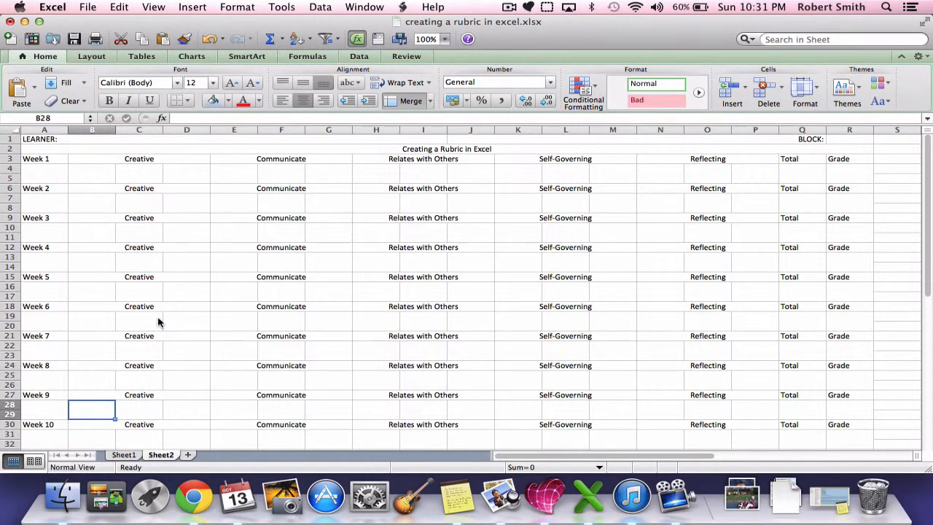
pyautogui.press('Up')
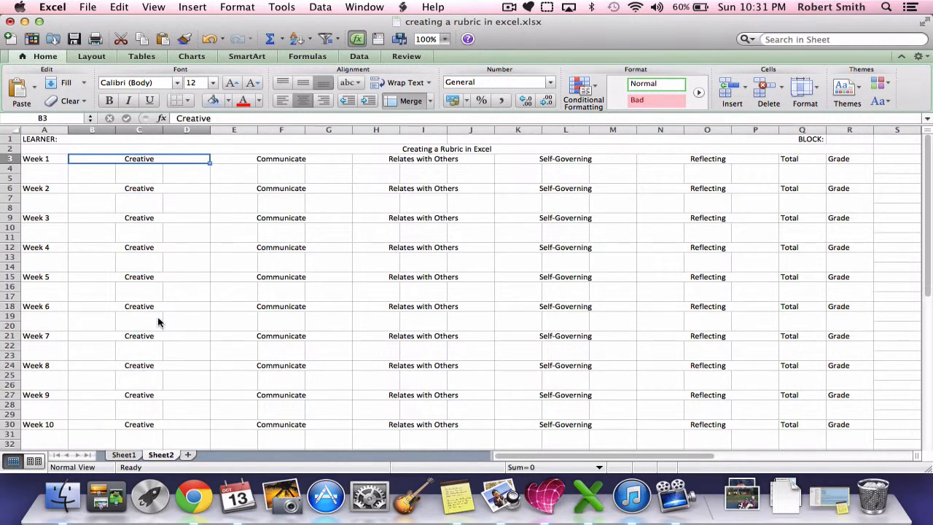
pyautogui.write('a')
pyautogui.press('Return')
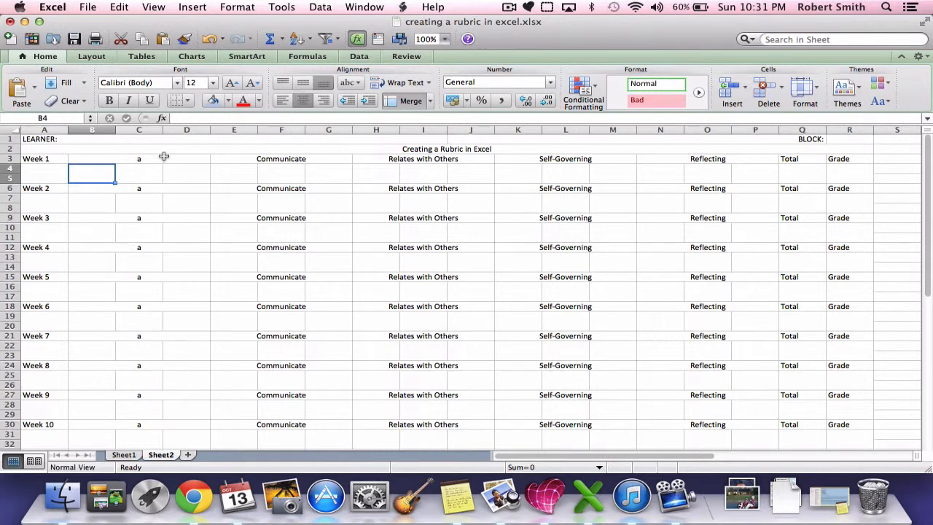
pyautogui.press('super+z')
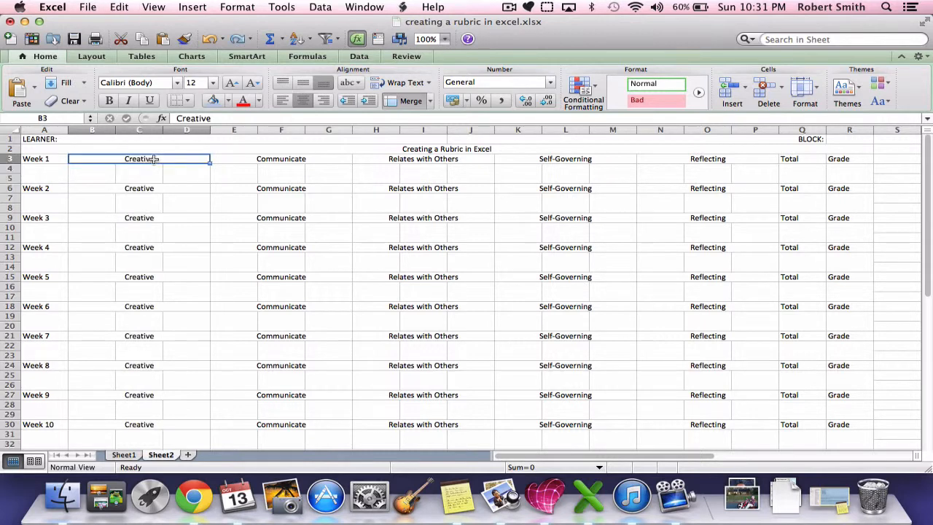
# Link the Week 2 Communicate heading in E6 to the Week 1 heading with the formula =E3
pyautogui.click(253, 191)
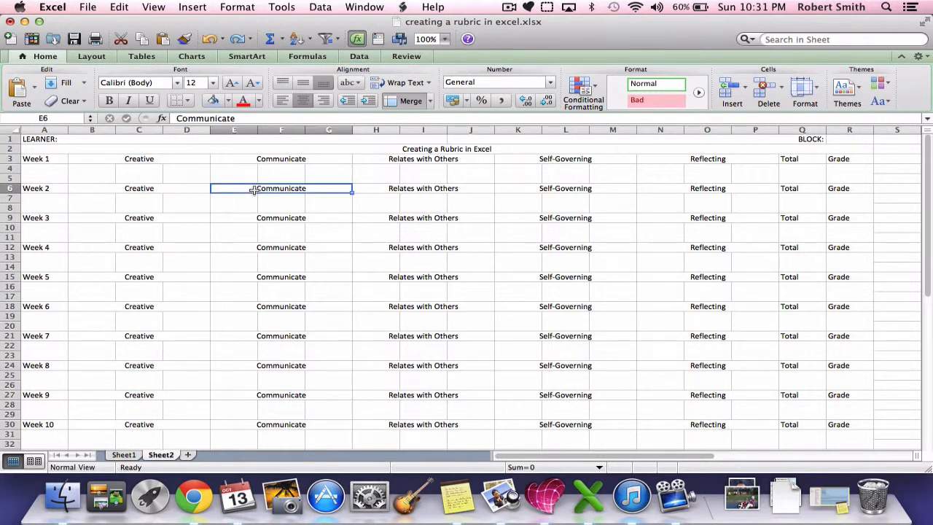
pyautogui.write('=')
pyautogui.press('Up')
pyautogui.press('Up')
pyautogui.press('Up')
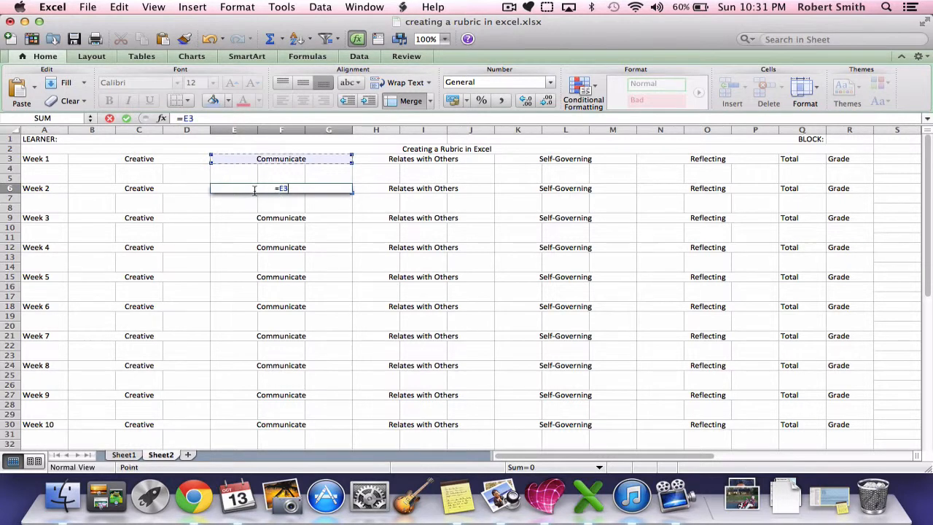
pyautogui.press('Return')
# Link the Week 2 Relates with Others heading in H6 to the Week 1 heading with the formula =H3
pyautogui.press('Right')
pyautogui.press('Right')
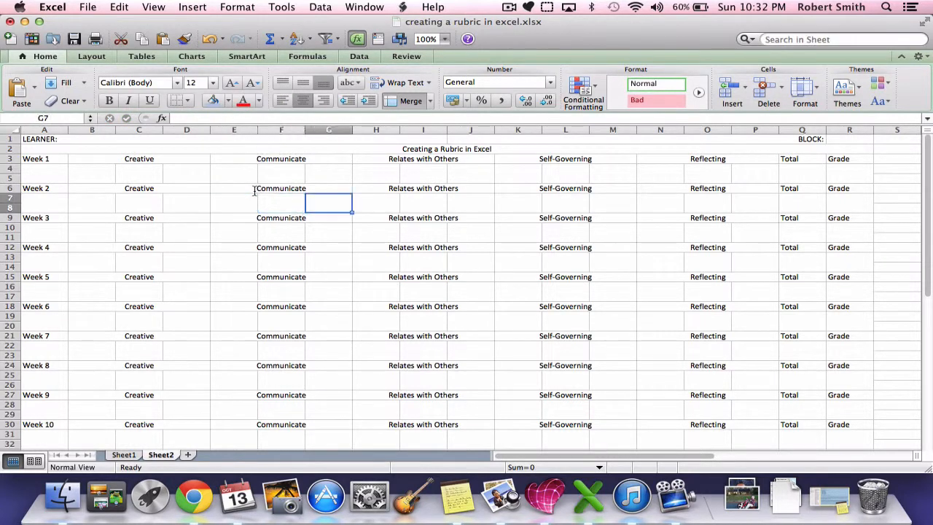
pyautogui.press('Up')
pyautogui.press('Right')
pyautogui.write('=')
pyautogui.press('Up')
pyautogui.press('Up')
pyautogui.press('Up')
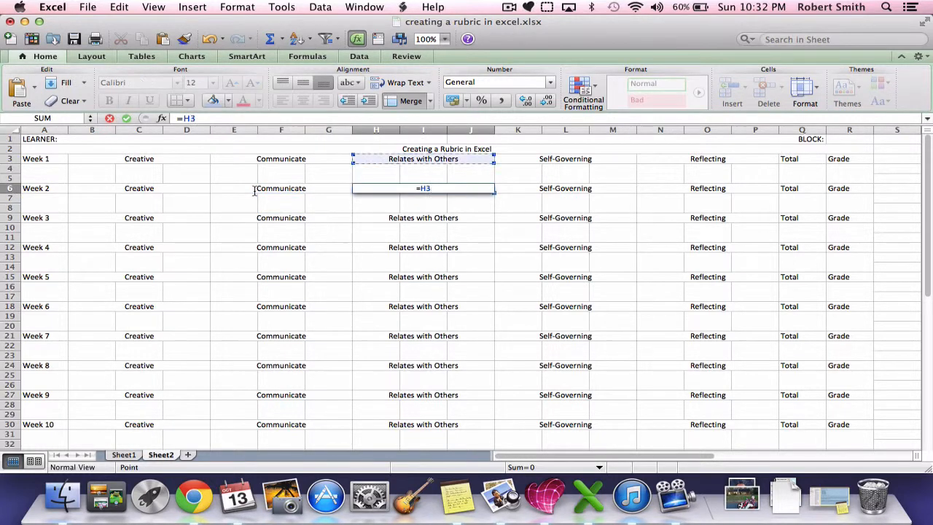
pyautogui.press('Return')
# Link the Week 2 Self-Governing heading in K6 to the Week 1 heading with the formula =K3
pyautogui.press('Up')
pyautogui.press('Up')
pyautogui.press('Down')
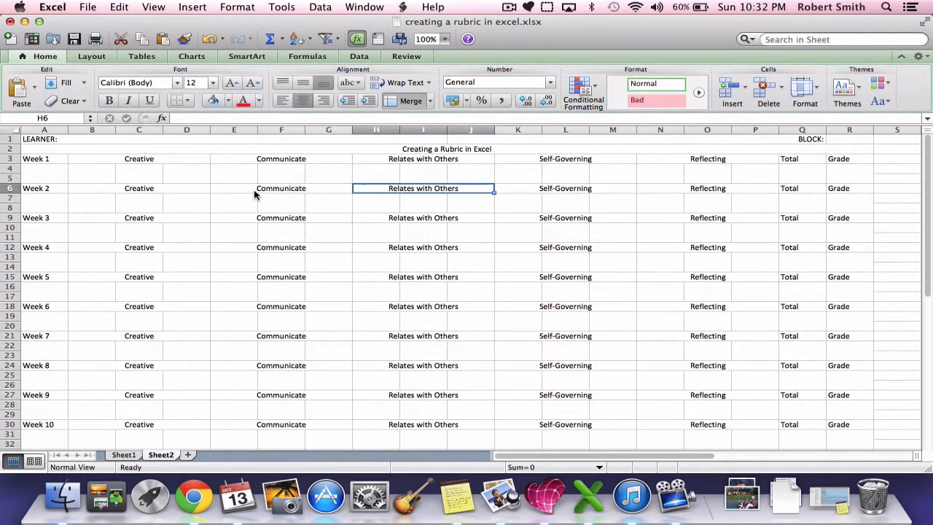
pyautogui.press('Right')
pyautogui.press('Right')
pyautogui.press('Left')
pyautogui.write('=')
pyautogui.press('Up')
pyautogui.press('Up')
pyautogui.press('Up')
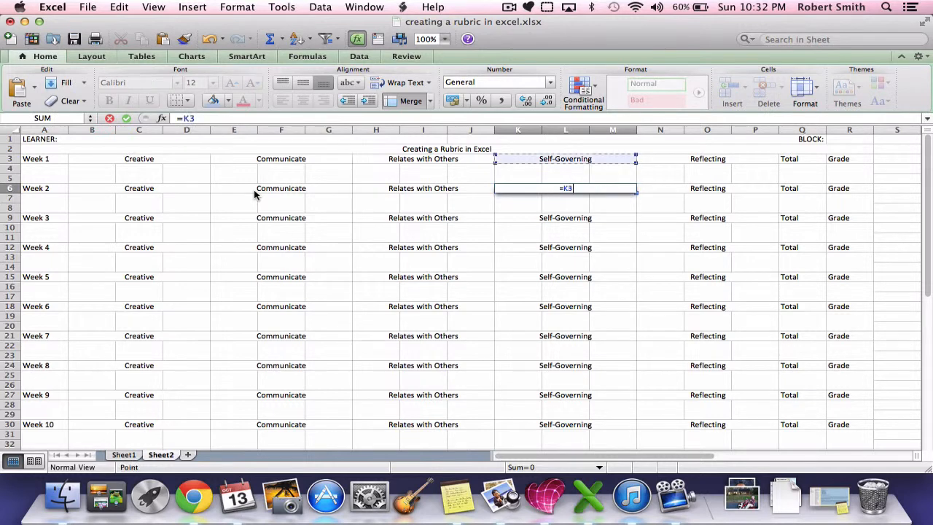
pyautogui.press('Return')
# Link the Week 2 Reflecting heading in N6 to the Week 1 Reflecting heading
pyautogui.press('Right')
pyautogui.press('Up')
pyautogui.press('Right')
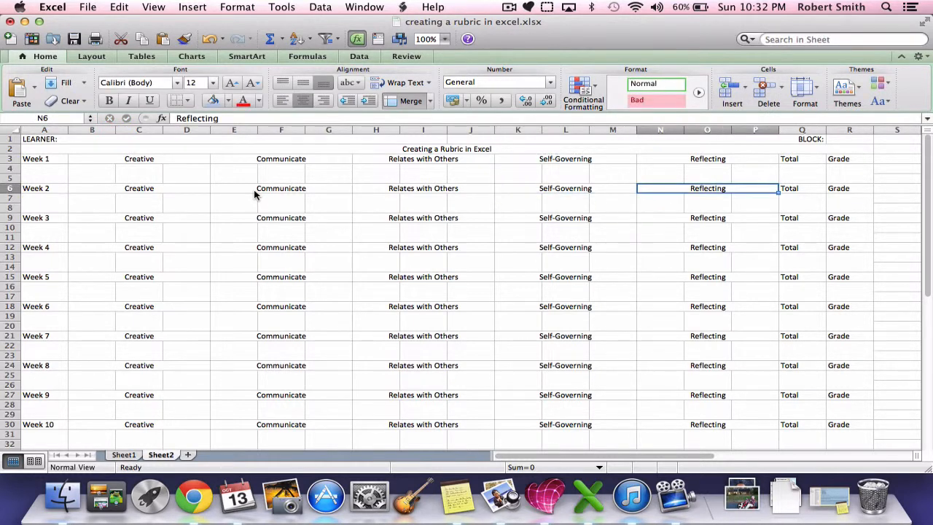
pyautogui.write('=')
pyautogui.press('Up')
pyautogui.press('Up')
pyautogui.press('Return')
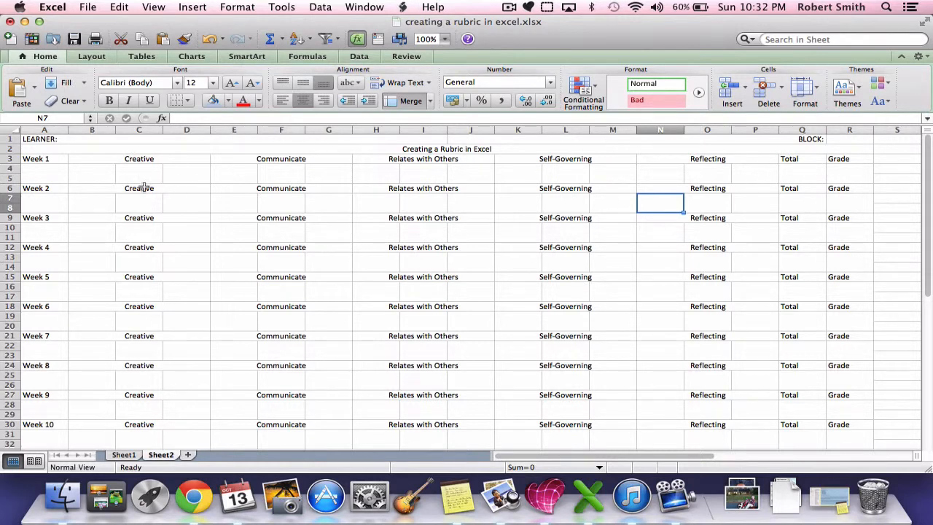
# Copy the linked Week 2 block B6:P8 and paste it over the Week 3 block at B9, replacing its contents
pyautogui.moveTo(144, 188); pyautogui.dragTo(767, 208)
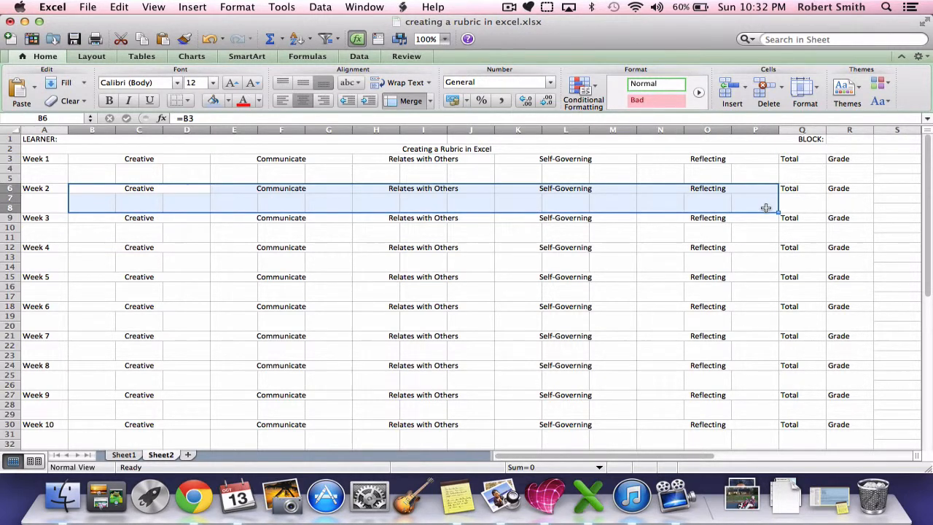
pyautogui.press('super+c')
pyautogui.press('Down')
pyautogui.press('Down')
pyautogui.press('Down')
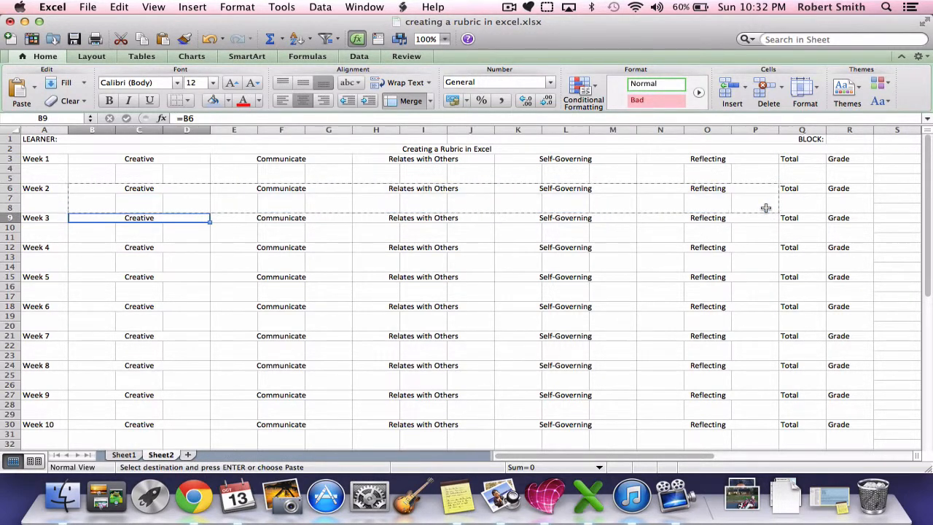
pyautogui.press('super+v')
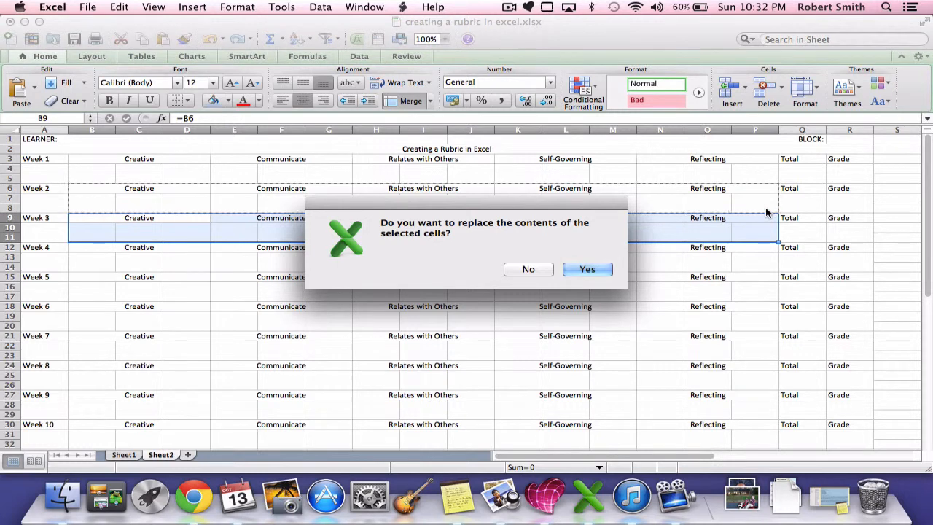
pyautogui.press('Return')
# Paste the copied Week 2 block over each block from Week 4 through Week 10, starting at B12, replacing their contents
pyautogui.press('Down')
pyautogui.press('Down')
pyautogui.press('Down')
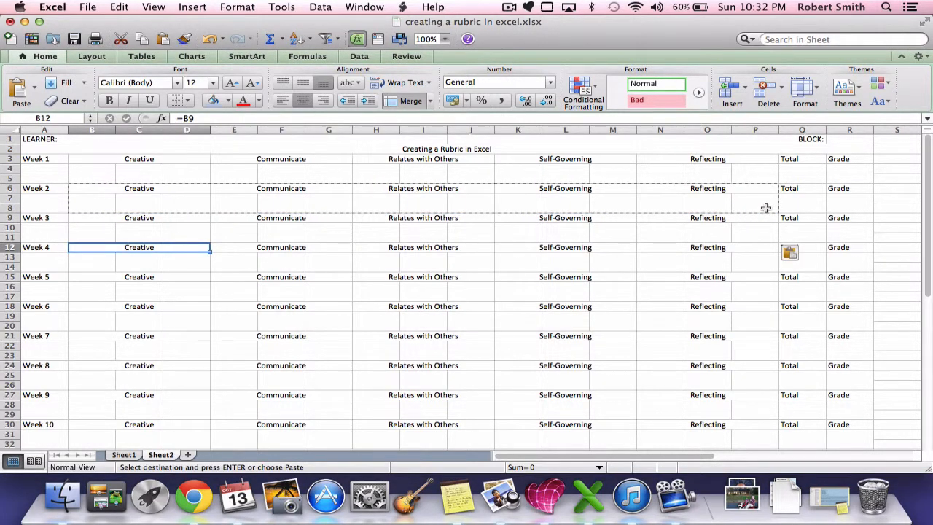
pyautogui.press('super+v')
pyautogui.press('Return')
pyautogui.press('Down')
pyautogui.press('Down')
pyautogui.press('Down')
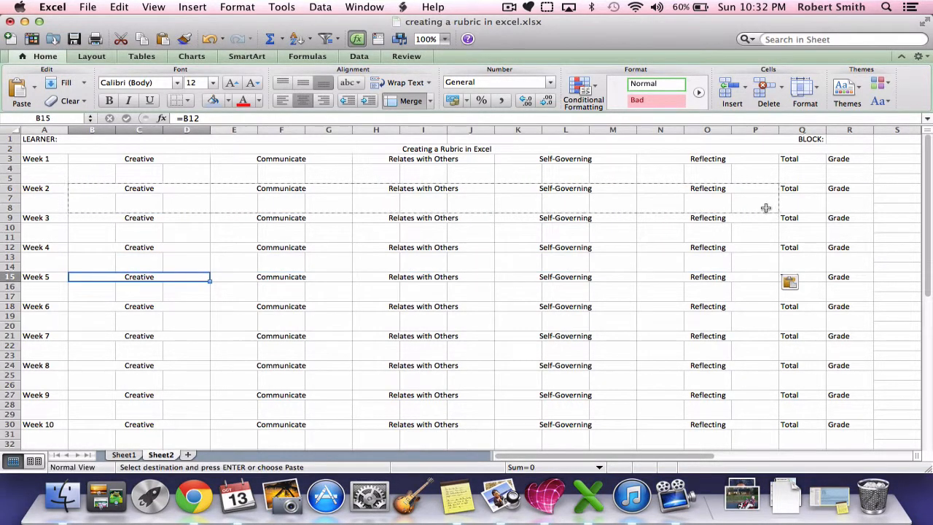
pyautogui.press('super+v')
pyautogui.press('Return')
pyautogui.press('Down')
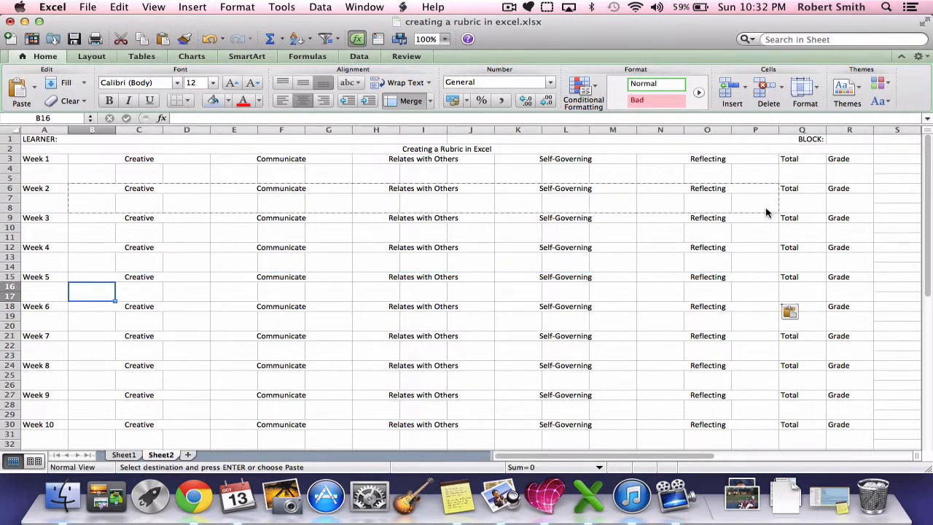
pyautogui.press('Down')
pyautogui.press('super+v')
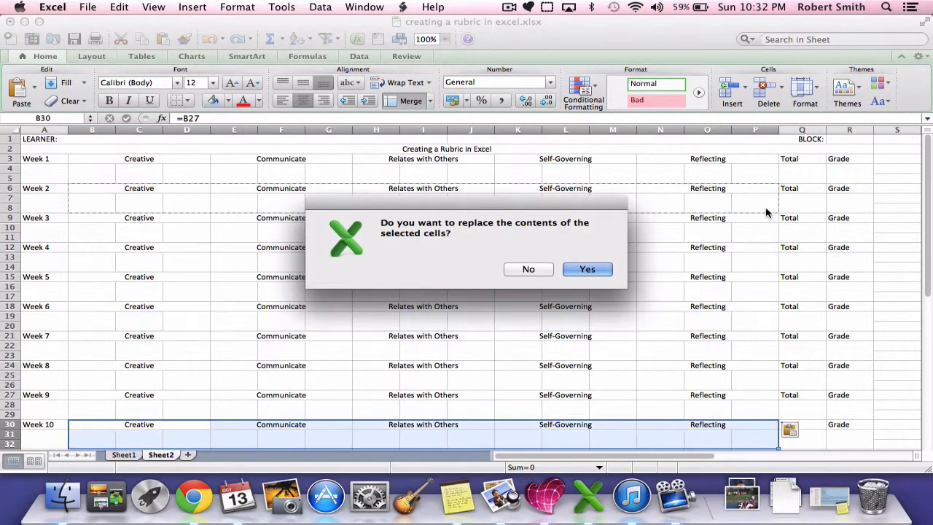
pyautogui.press('Return')
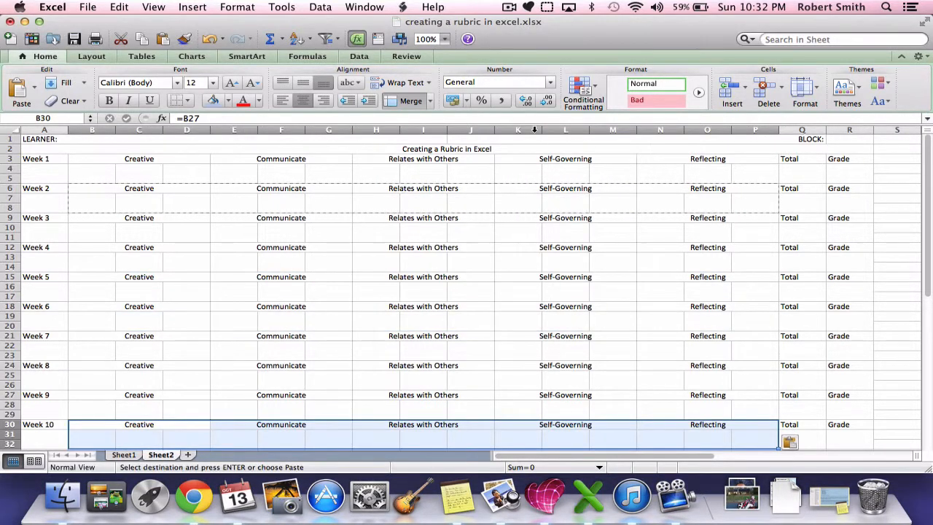
# Test the heading links by replacing the five Week 1 category headings in row 3 with a, b, c, d and e
pyautogui.click(194, 162)
pyautogui.press('Right')
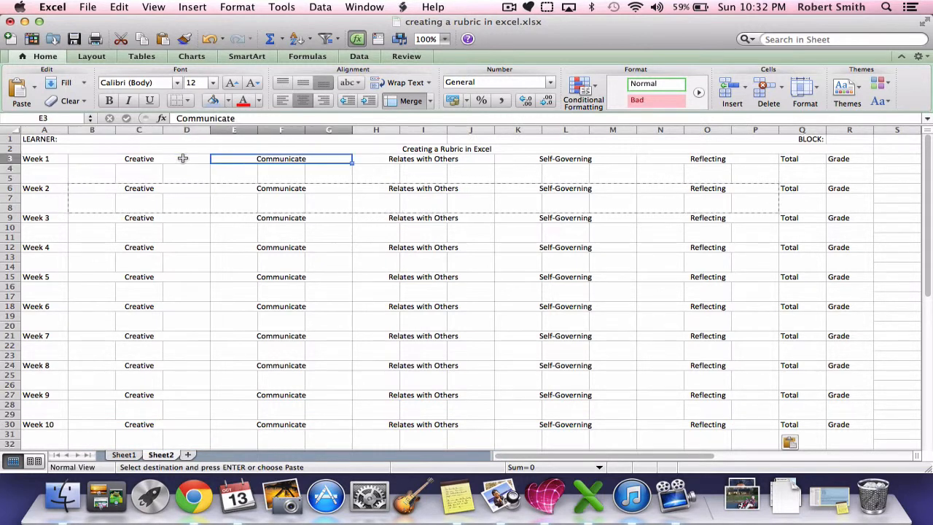
pyautogui.press('Left')
pyautogui.write('a')
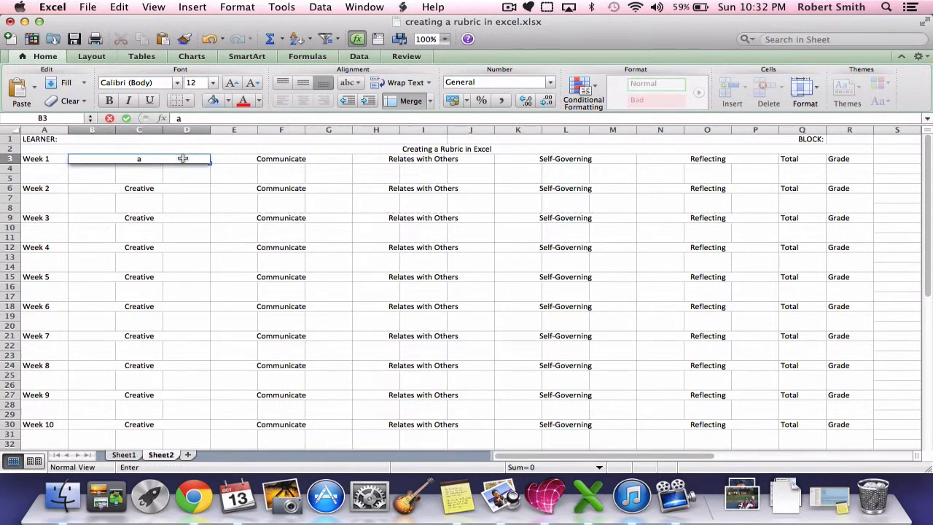
pyautogui.press('Tab')
pyautogui.write('b')
pyautogui.press('Tab')
pyautogui.write('c')
pyautogui.press('Tab')
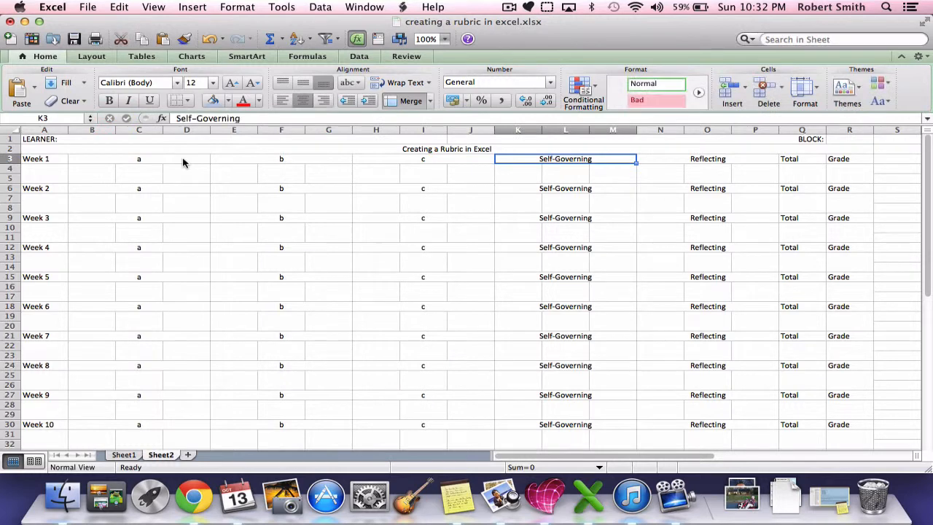
pyautogui.write('d')
pyautogui.press('Tab')
pyautogui.write('e')
pyautogui.press('Tab')
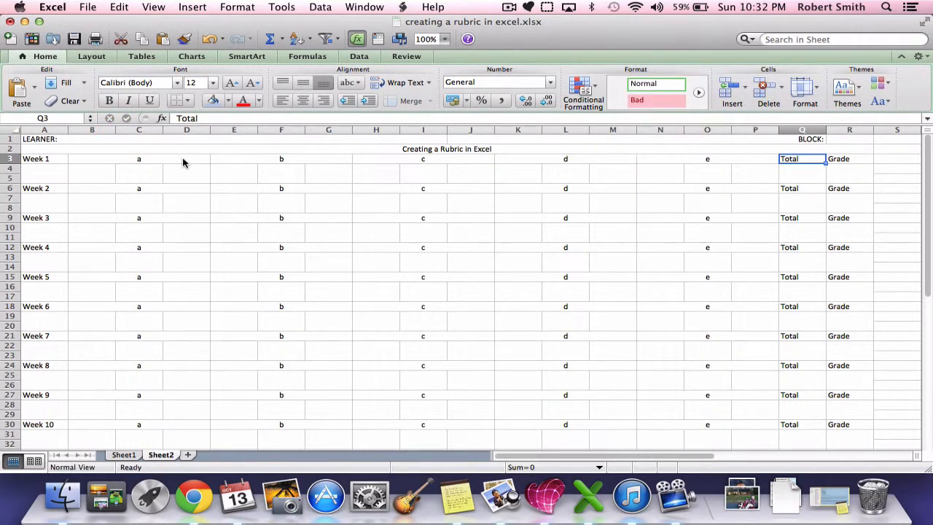
# Undo the test letters to restore the original Week 1 category headings
pyautogui.press('super+z')
pyautogui.press('super+z')
pyautogui.press('super+z')
pyautogui.press('super+z')
pyautogui.press('super+z')
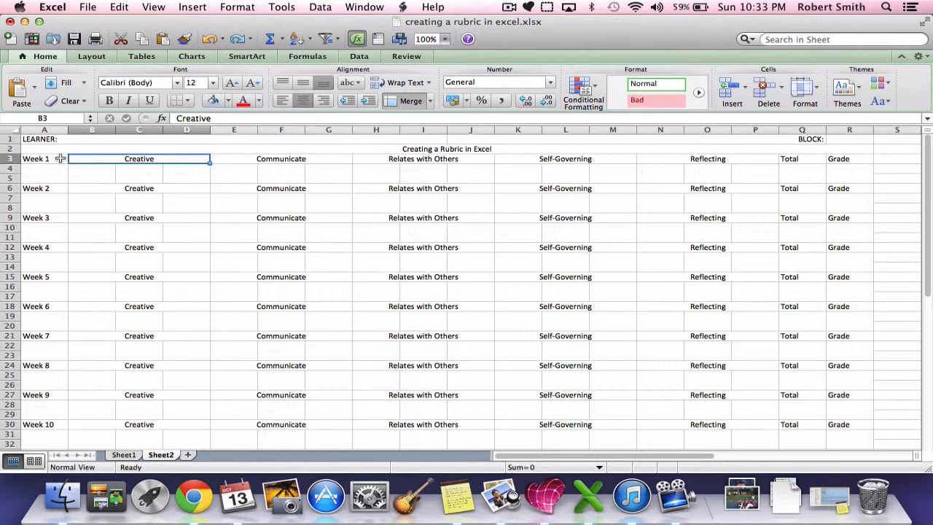
# Apply all borders to the rubric block B3:R32, covering the headings and score cells of every week
pyautogui.moveTo(60, 158); pyautogui.dragTo(293, 205)
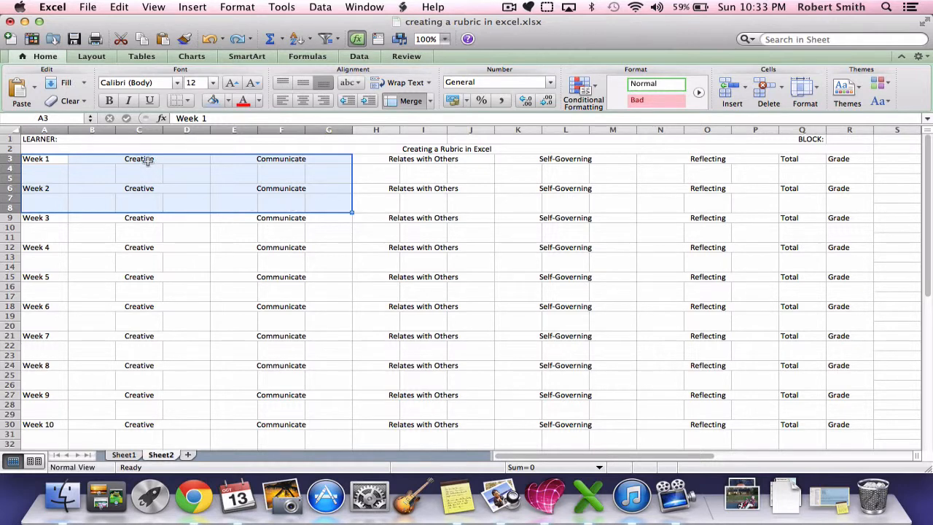
pyautogui.moveTo(148, 162); pyautogui.dragTo(858, 447)
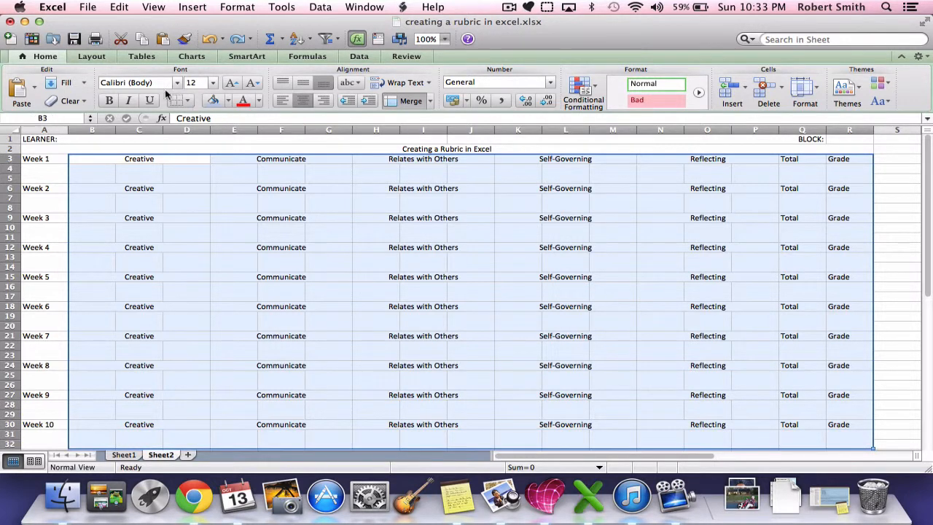
pyautogui.click(188, 101)
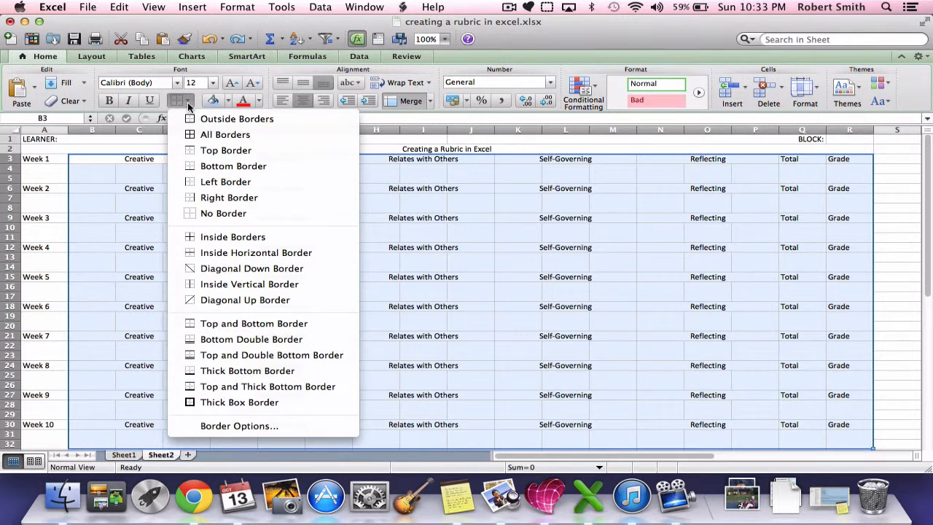
pyautogui.click(206, 135)
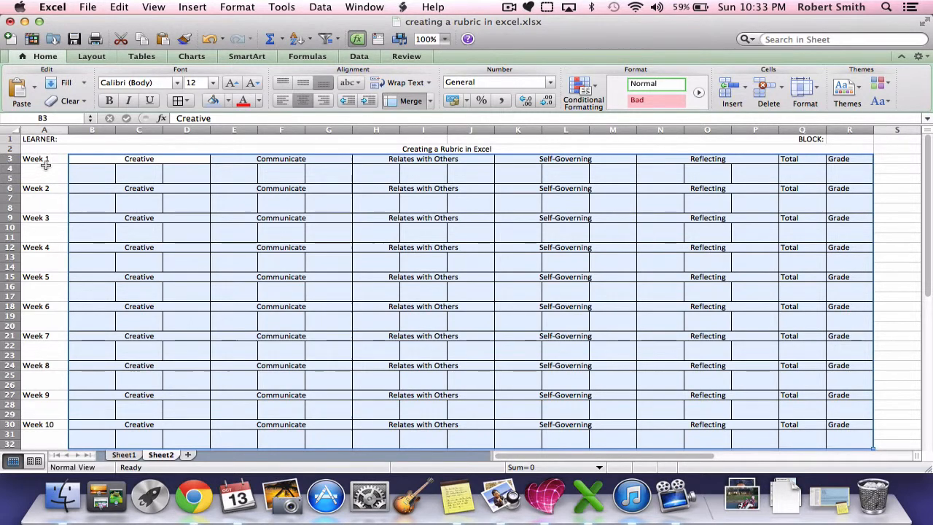
# Apply all borders to the week label column A from Week 1 through Week 10, and deselect it
pyautogui.moveTo(40, 160); pyautogui.dragTo(62, 433)
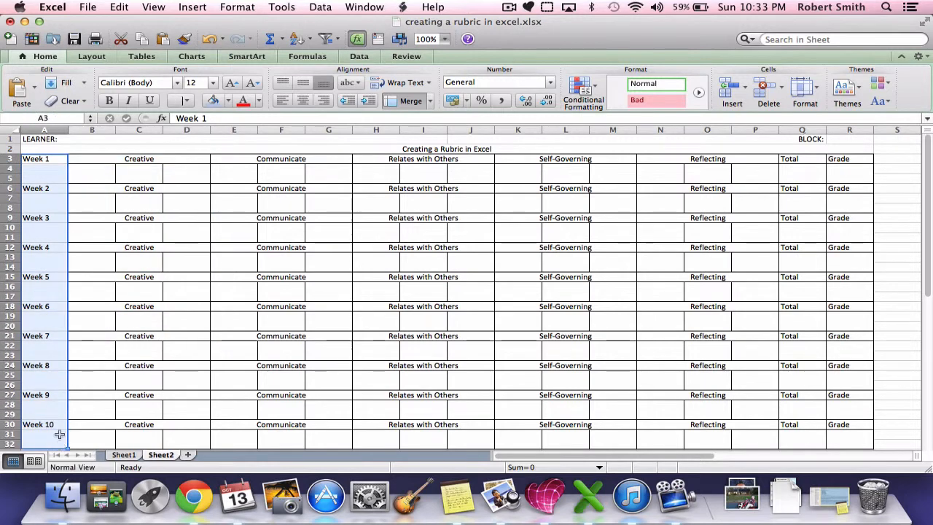
pyautogui.click(187, 100)
pyautogui.click(196, 135)
pyautogui.click(135, 187)
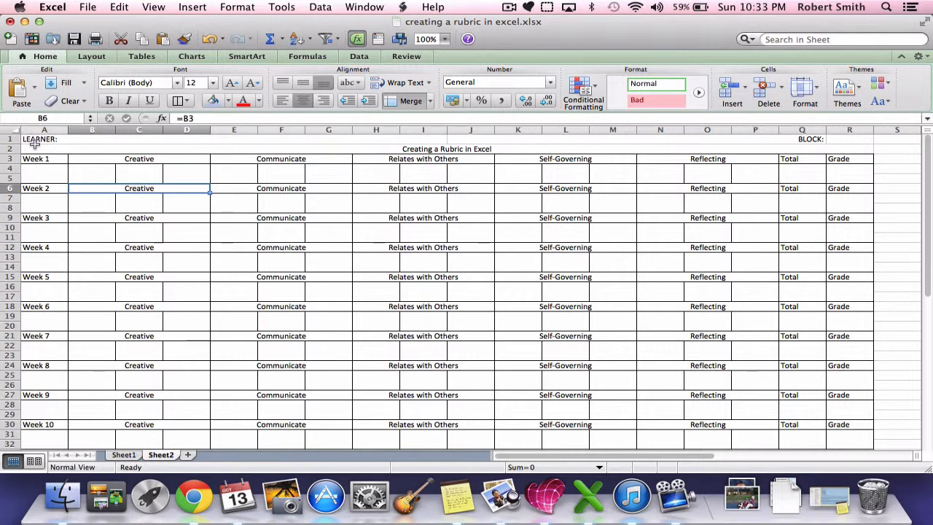
# Apply all borders to the merged title row 2 containing Creating a Rubric in Excel
pyautogui.moveTo(34, 144); pyautogui.dragTo(378, 155)
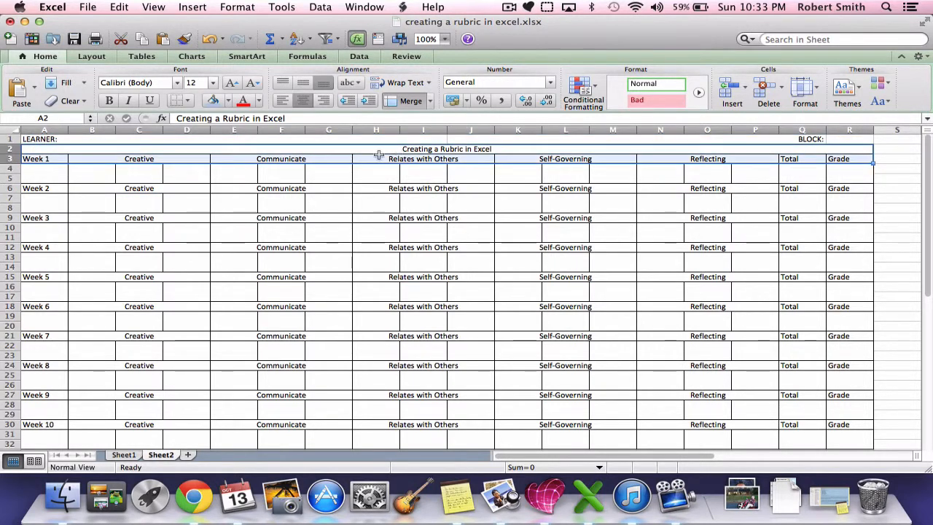
pyautogui.click(361, 156)
pyautogui.click(313, 138)
pyautogui.click(306, 147)
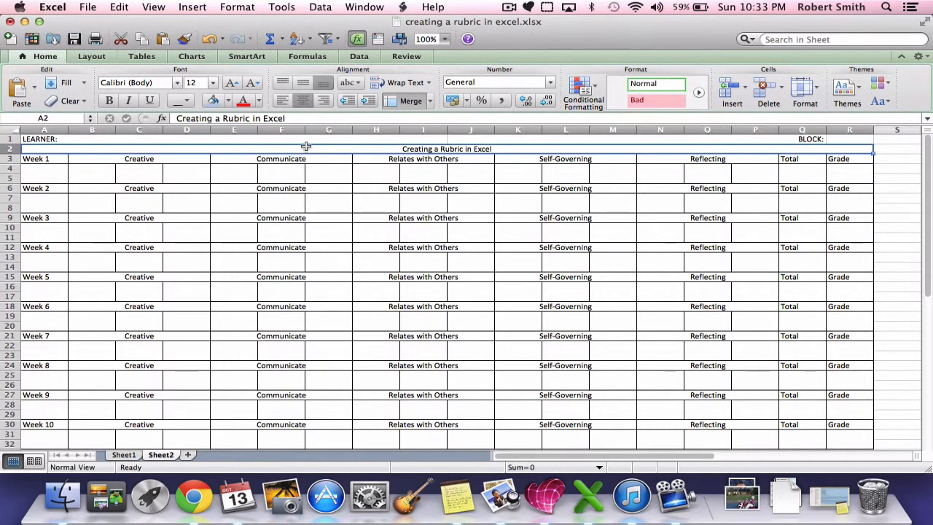
pyautogui.click(187, 101)
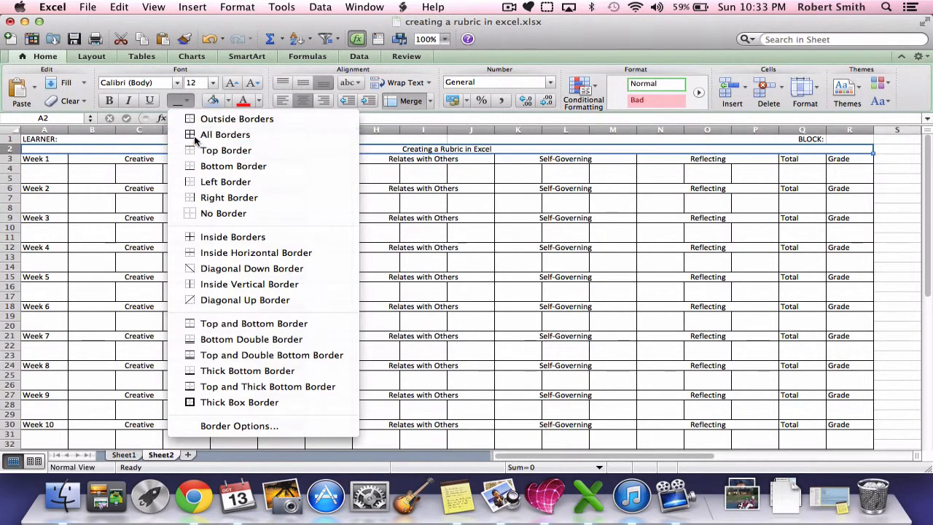
pyautogui.click(195, 140)
# Apply outside borders around the LEARNER and BLOCK header row A1:R1, and deselect it
pyautogui.click(116, 139)
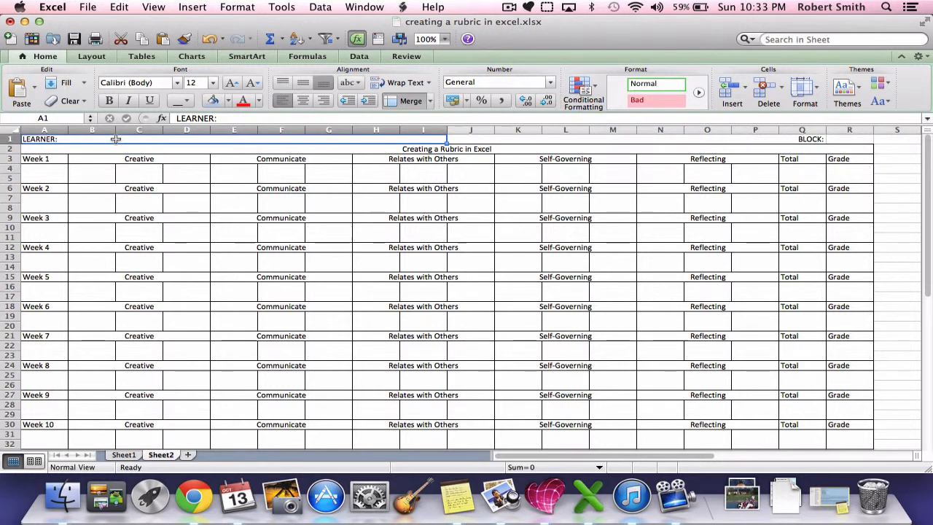
pyautogui.moveTo(115, 139); pyautogui.dragTo(837, 140)
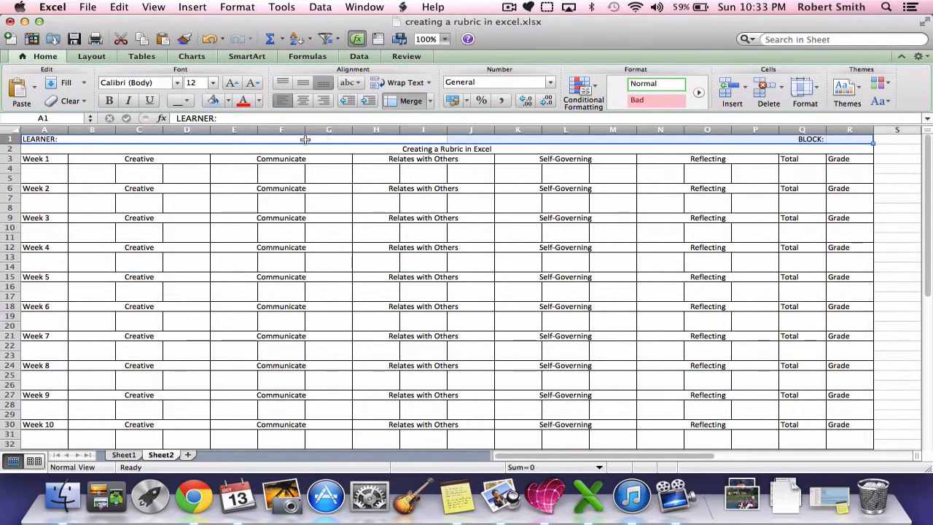
pyautogui.click(190, 101)
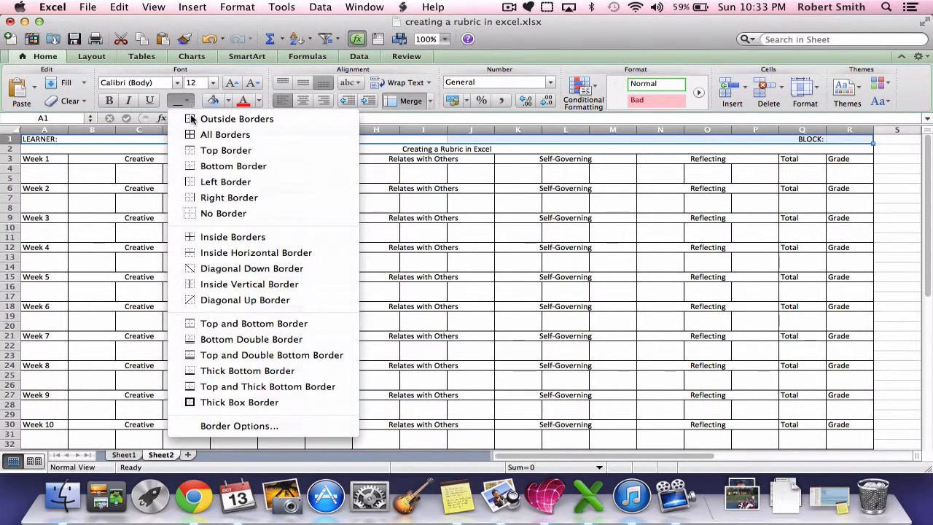
pyautogui.click(191, 119)
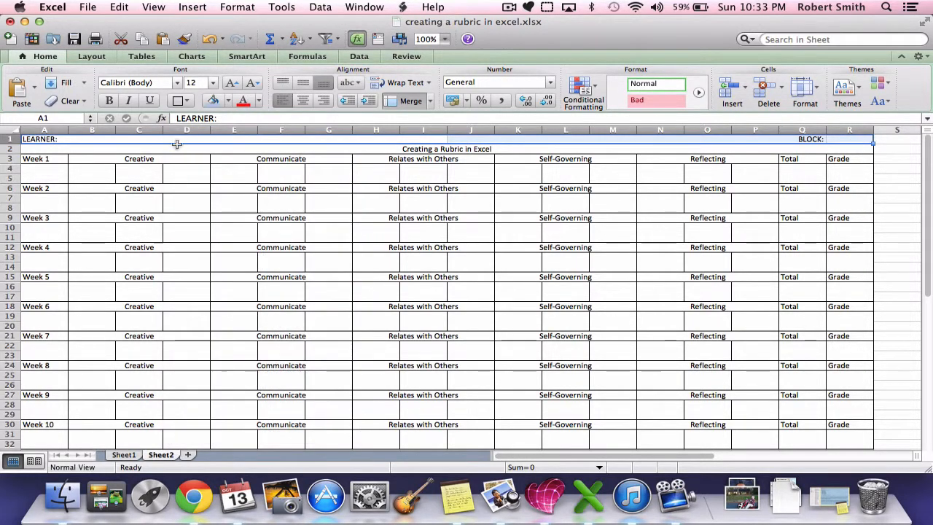
pyautogui.click(187, 169)
pyautogui.scroll(-5, 188, 210)
pyautogui.scroll(5, 188, 211)
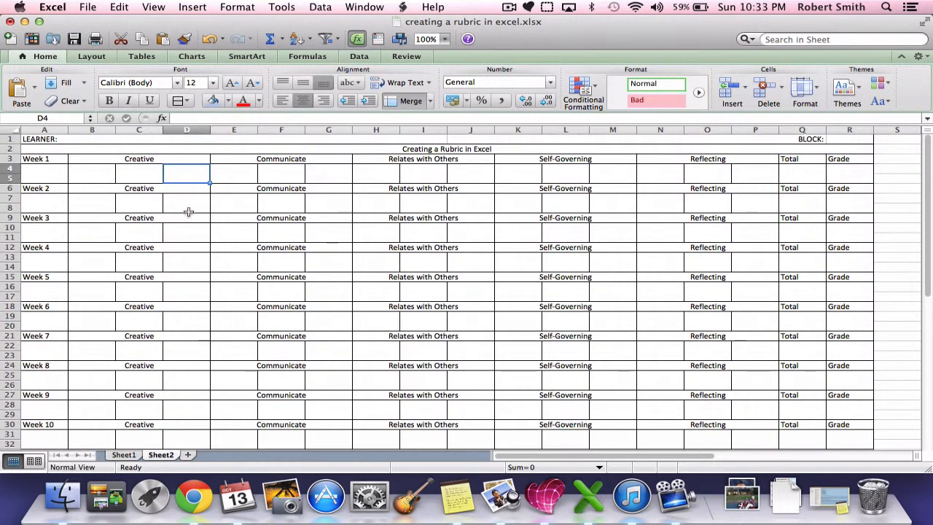